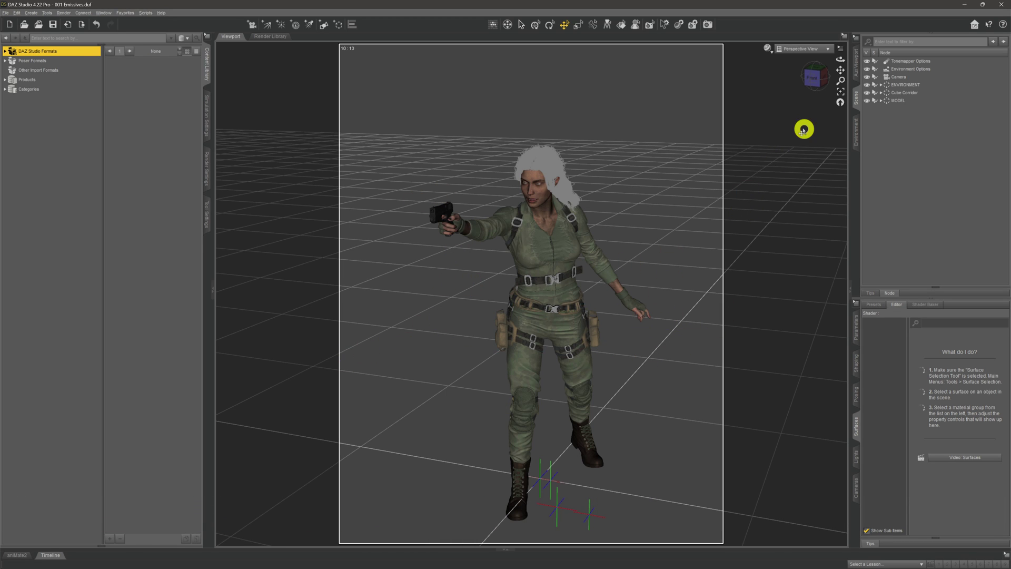
Inspect the scene from another angle and review the Environment and General render settings
mouse_move(840, 62)
mouse_down()
mouse_move(882, 63)
mouse_move(811, 60)
mouse_move(873, 63)
mouse_move(839, 62)
mouse_up()
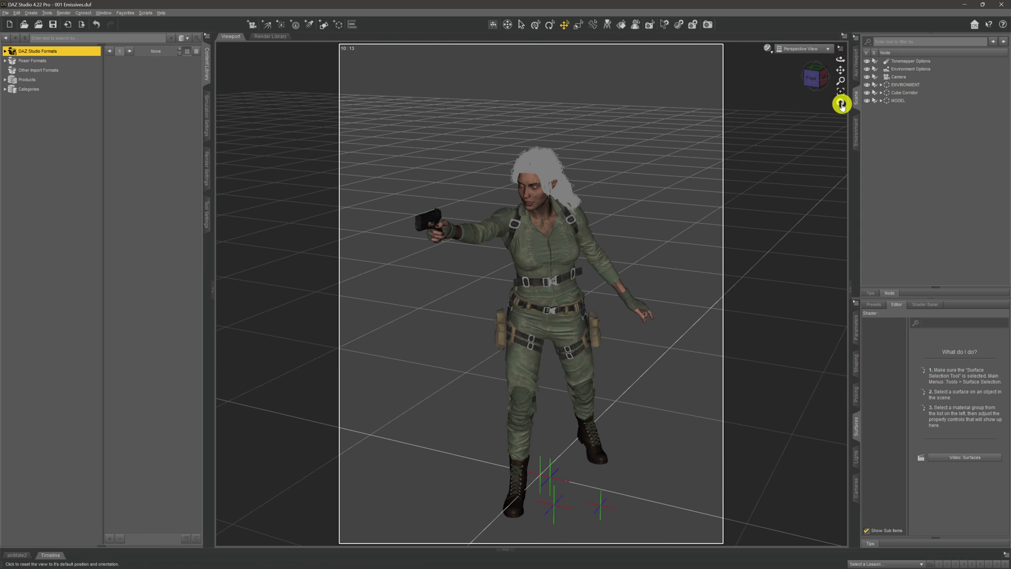
click(840, 104)
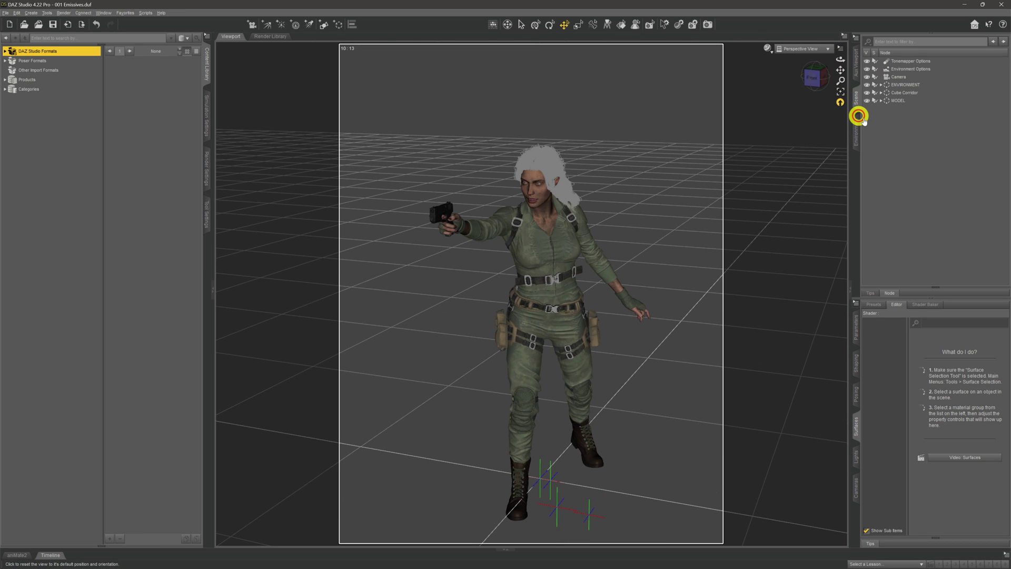
click(209, 156)
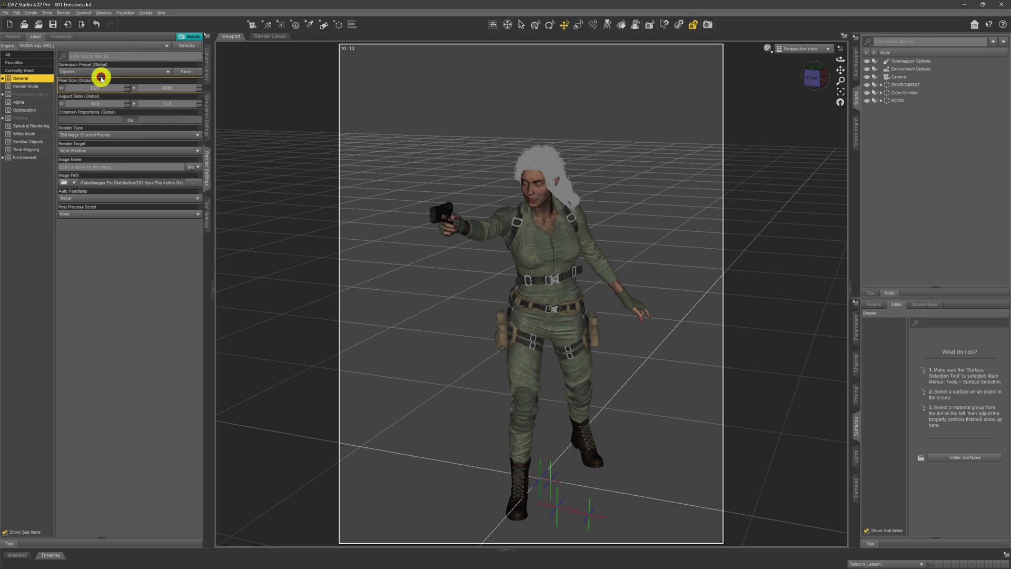
click(23, 157)
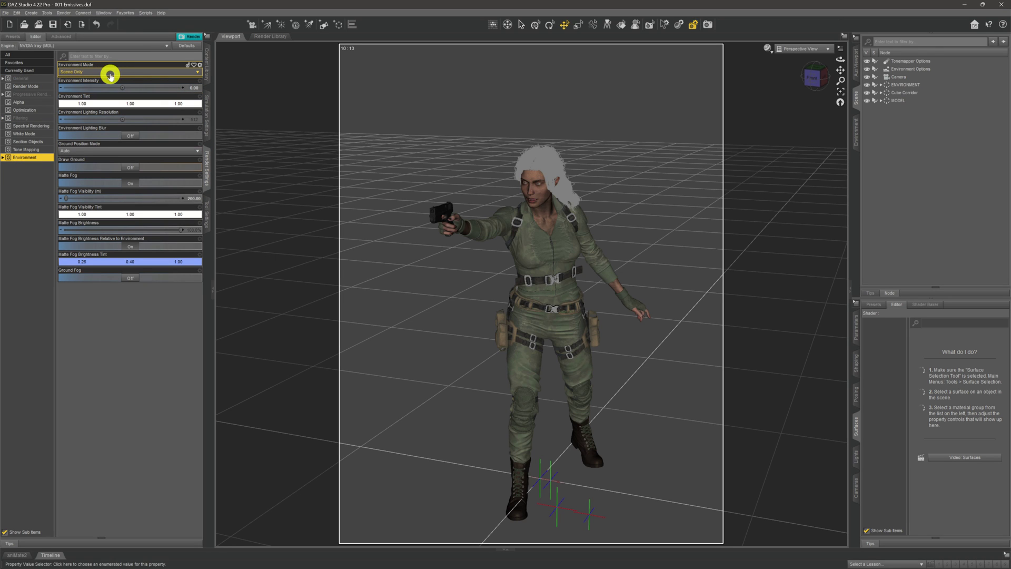
click(29, 78)
Preview the figure in the NVIDIA Iray draw style from another angle and return the viewport to Texture Shaded
click(767, 48)
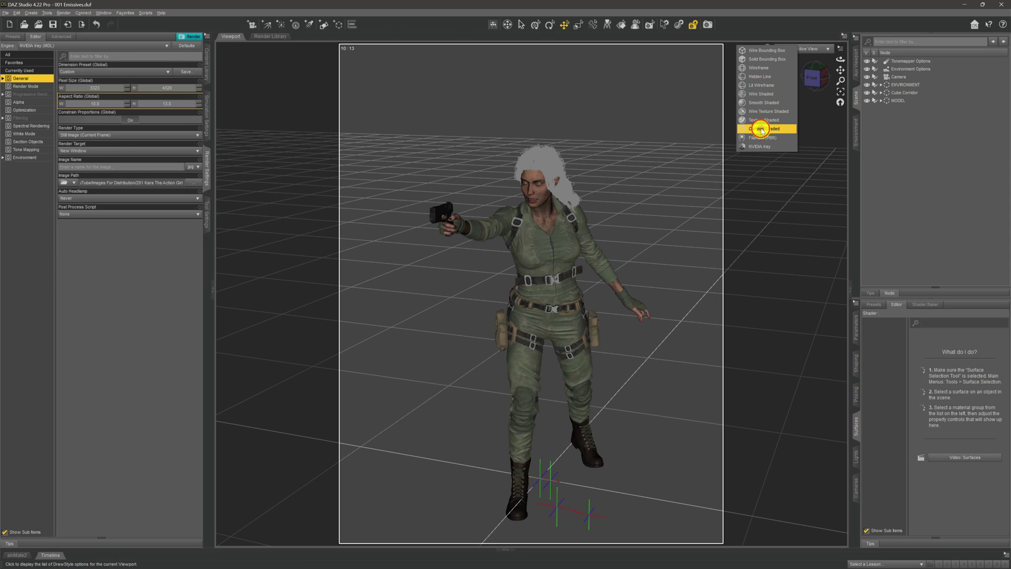
click(760, 142)
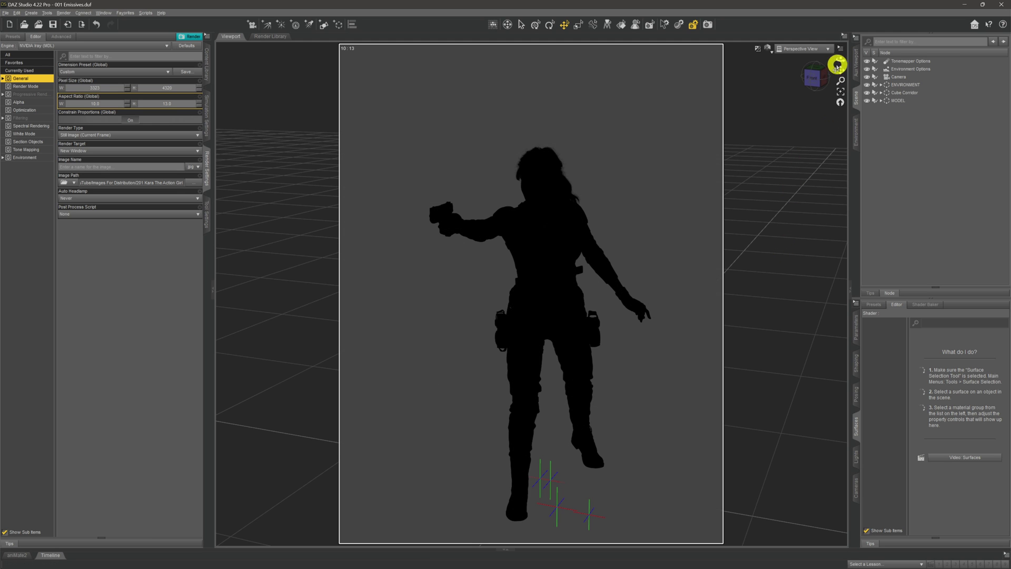
mouse_move(839, 58)
mouse_down()
mouse_move(756, 49)
mouse_move(817, 50)
mouse_move(839, 61)
mouse_up()
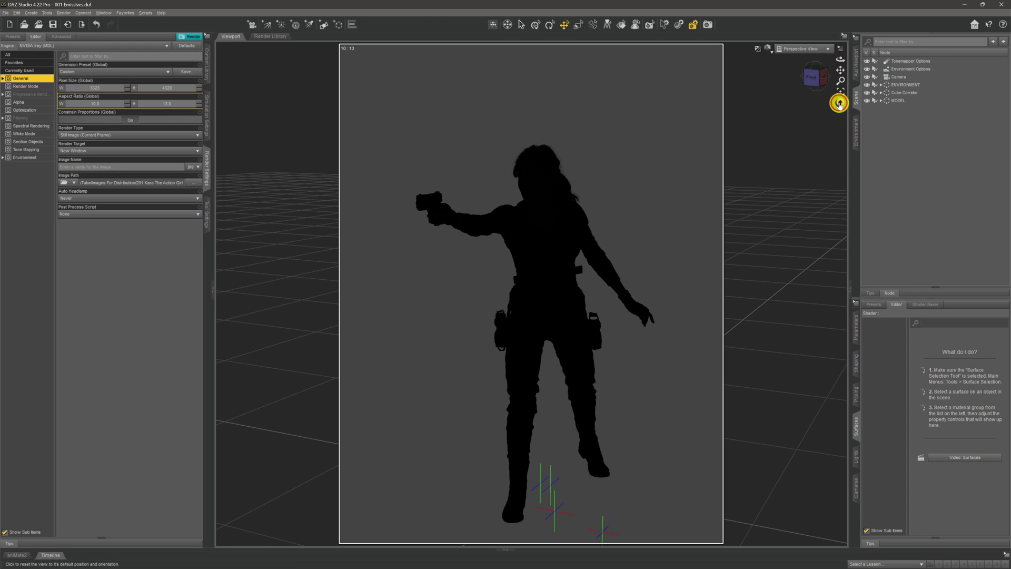
drag(840, 99, 785, 70)
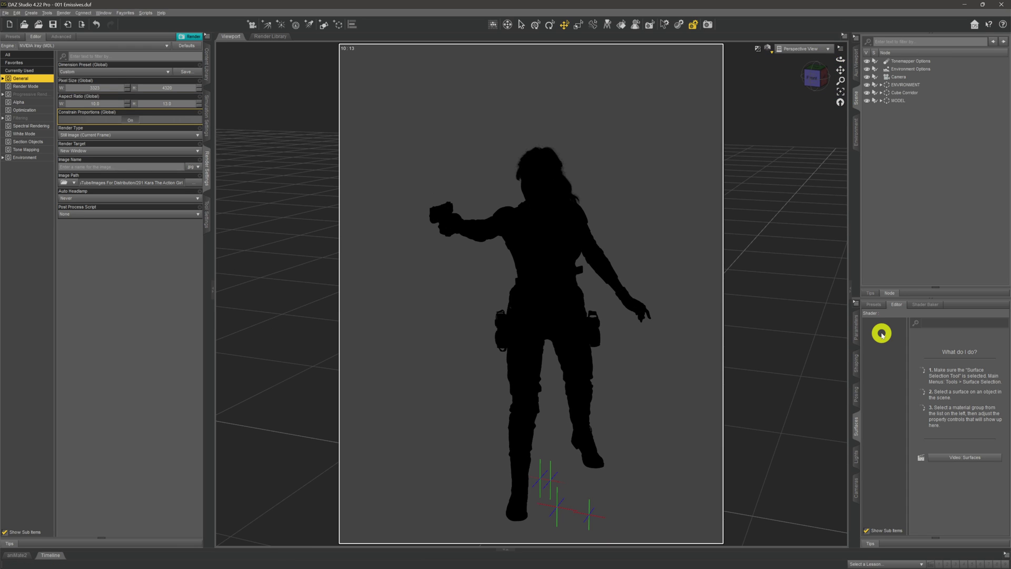
click(759, 48)
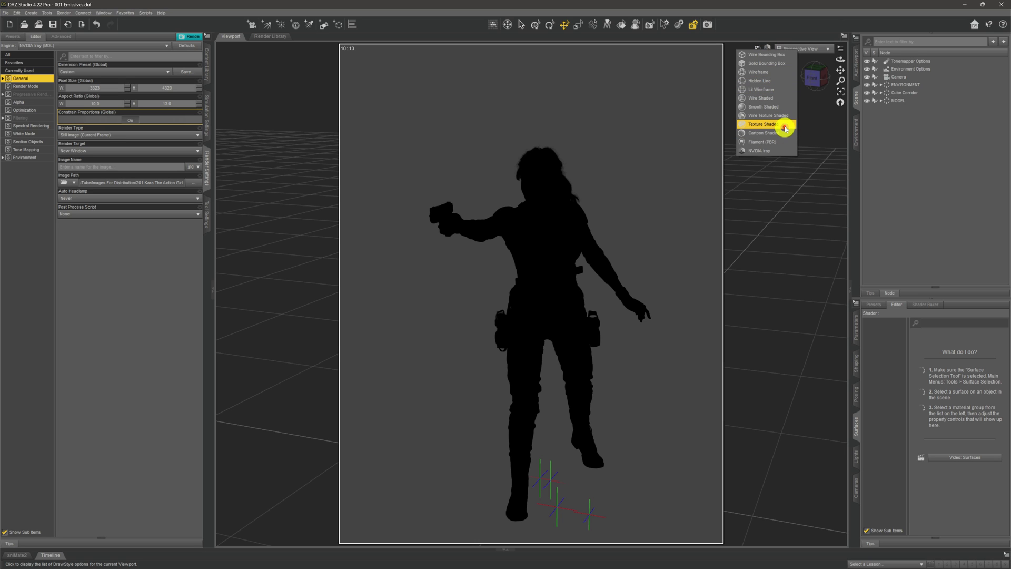
click(763, 124)
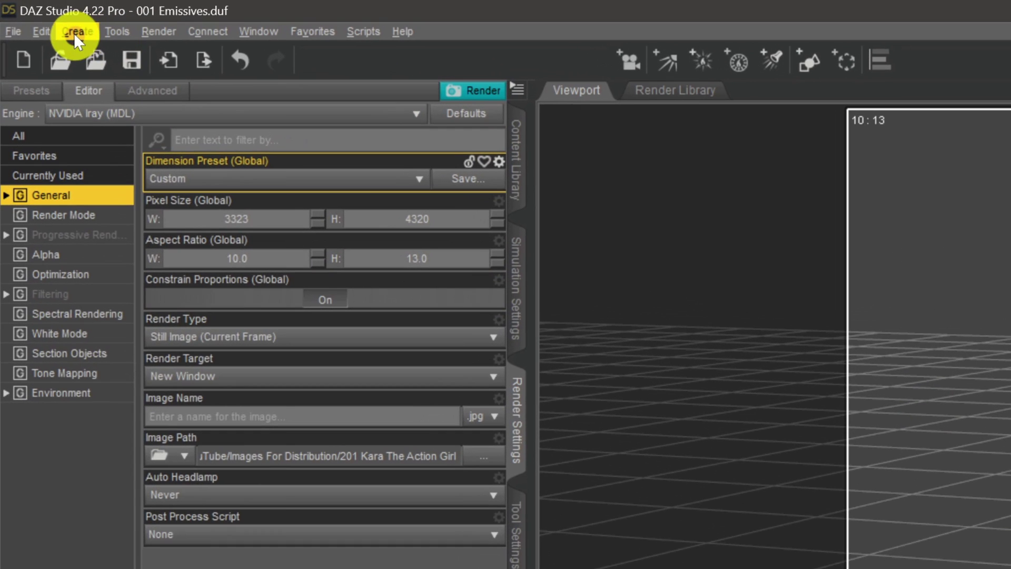
Create a sphere primitive with a 1 ft diameter, World Center origin and Y Positive primary axis
click(54, 22)
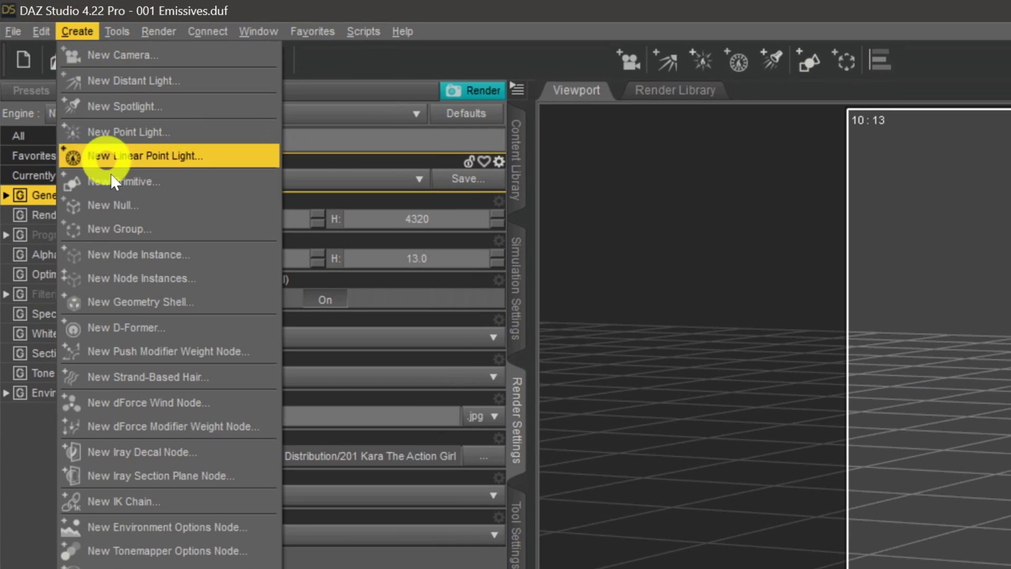
click(215, 182)
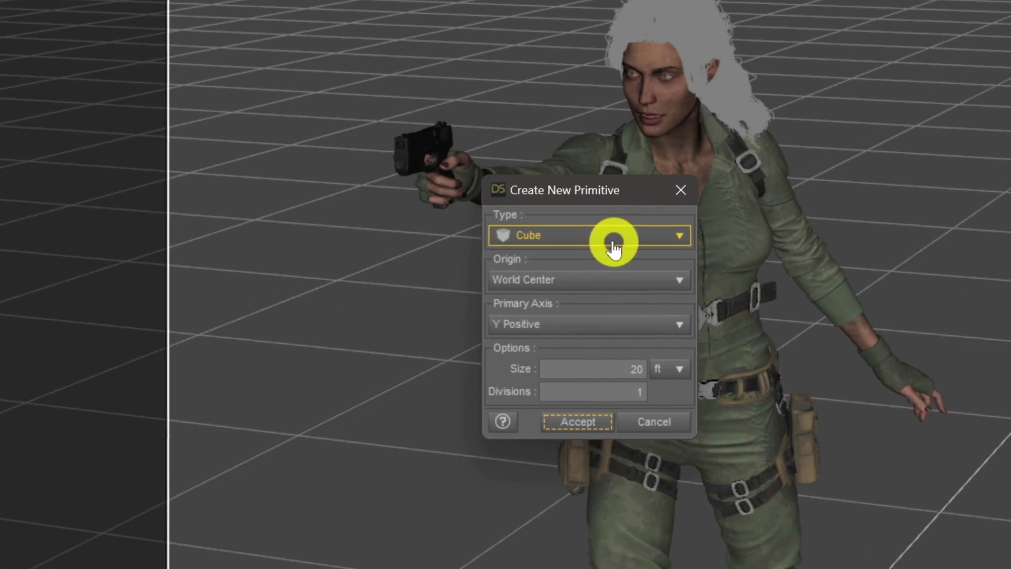
click(898, 398)
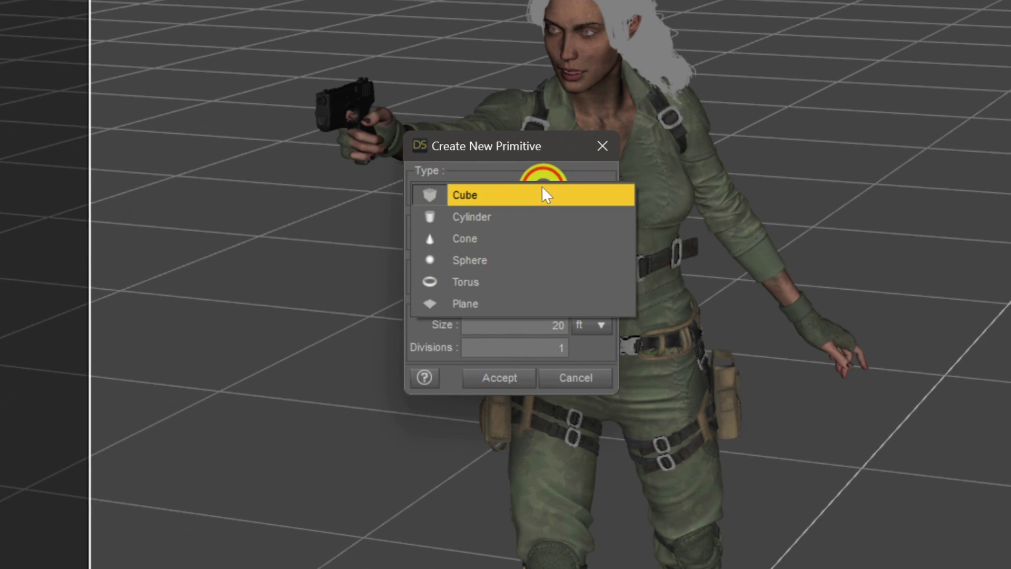
click(507, 258)
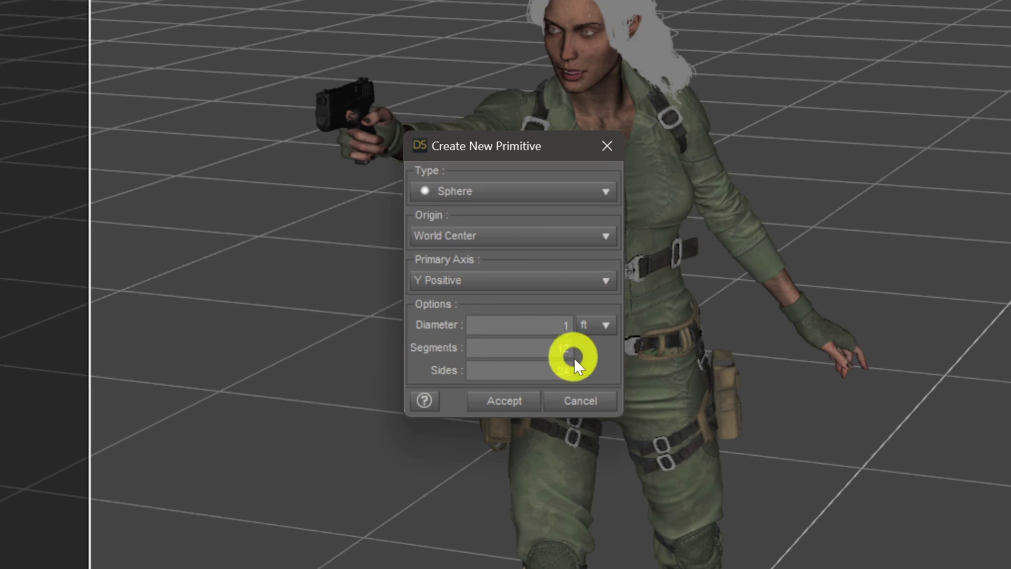
click(505, 404)
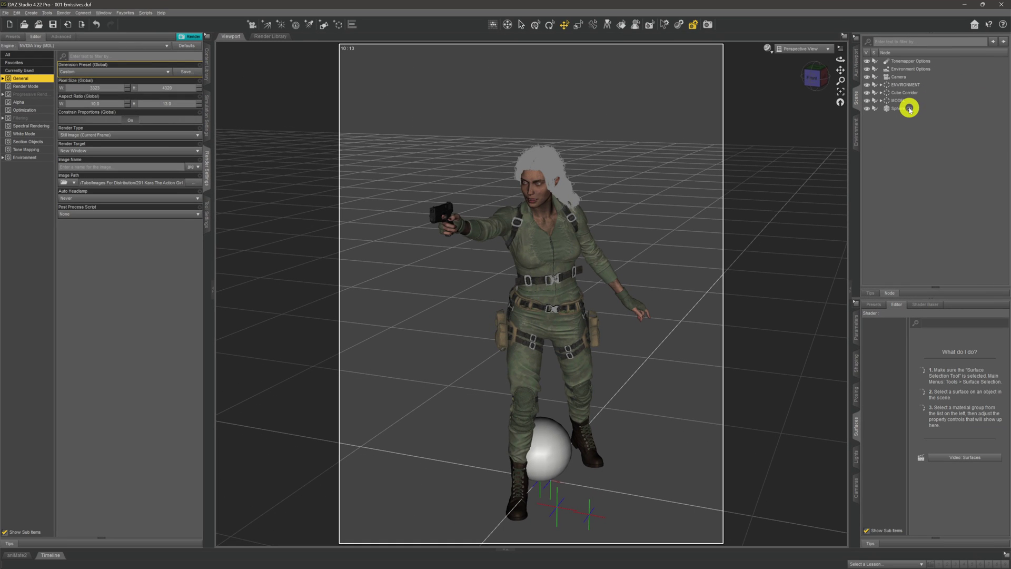
Move the new sphere up behind the figure, level with her head, and set the viewport to NVIDIA Iray
click(909, 110)
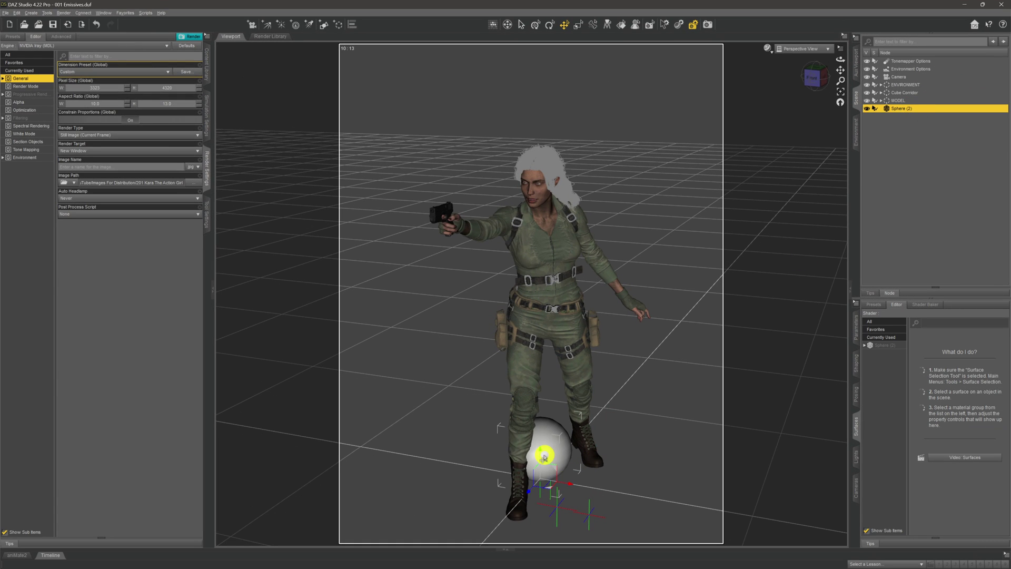
drag(548, 489, 654, 203)
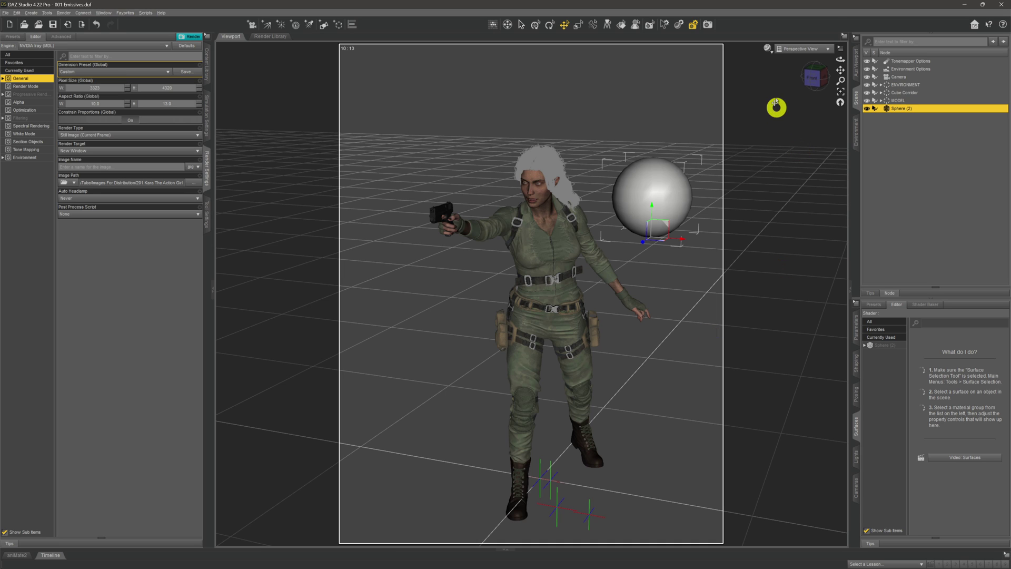
click(768, 47)
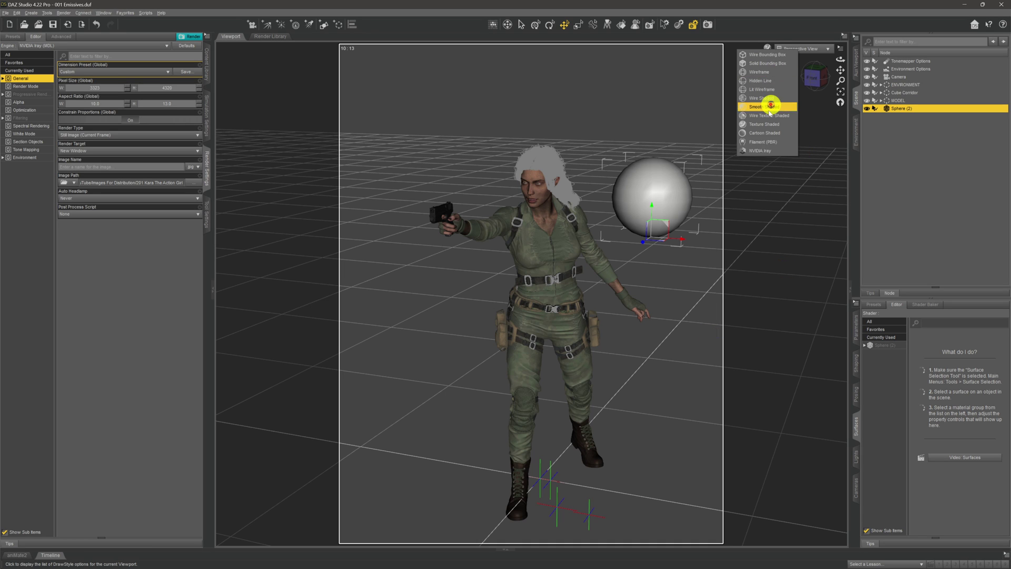
click(757, 150)
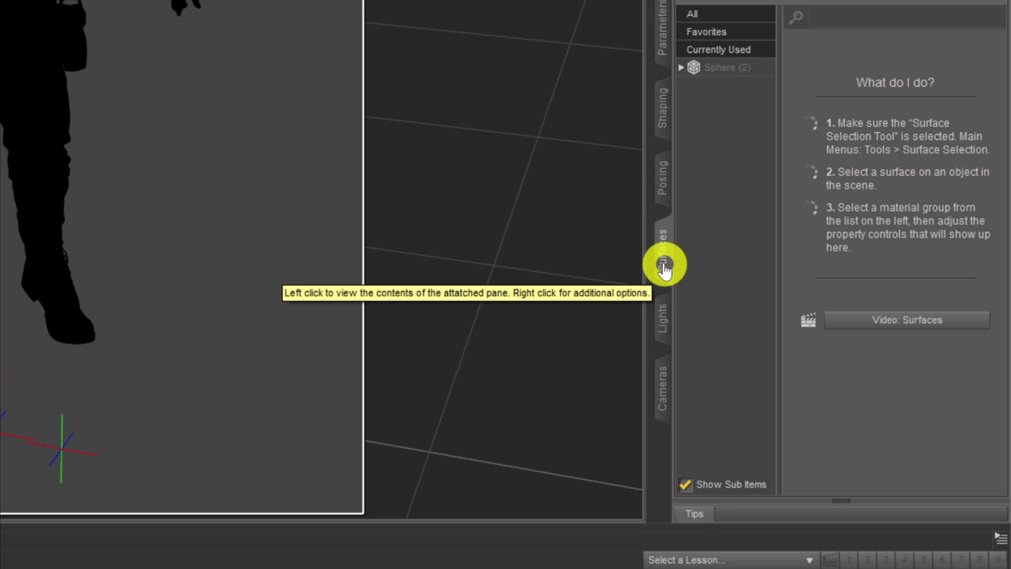
Show the Emission properties of the sphere's Default surface
click(752, 69)
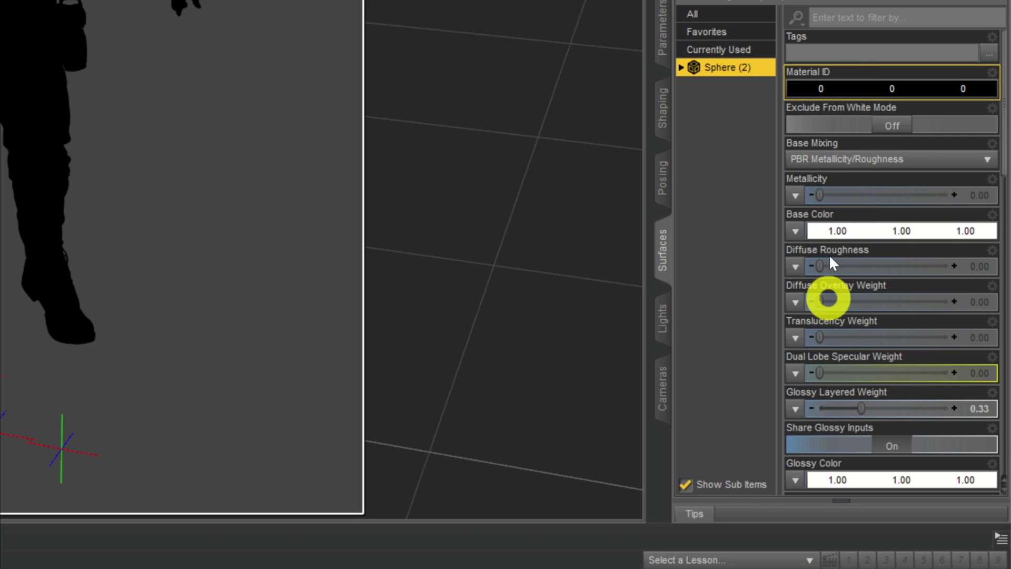
scroll(863, 368, down, 5)
scroll(863, 147, down, 1)
scroll(871, 174, up, 6)
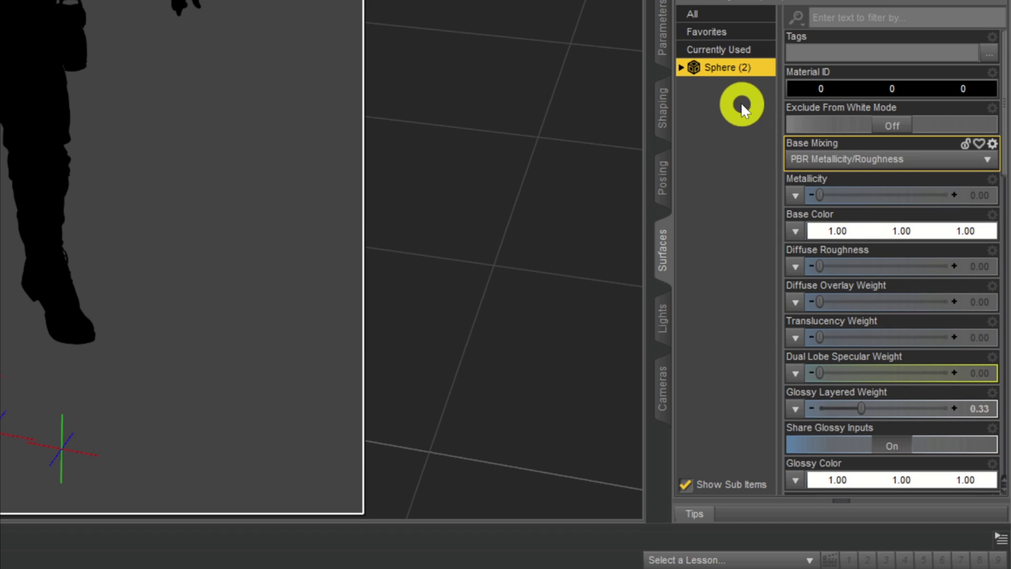
click(680, 68)
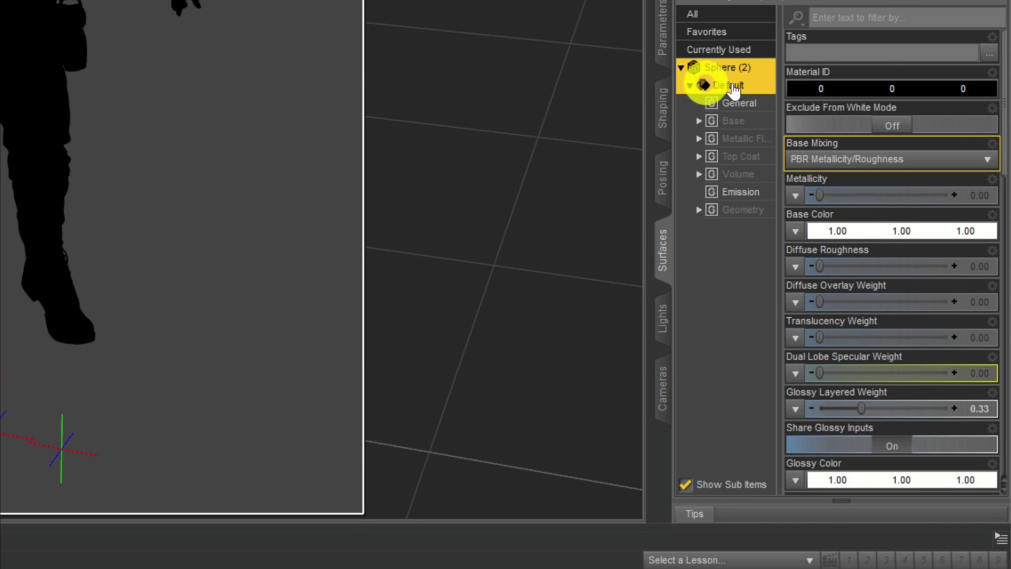
click(769, 192)
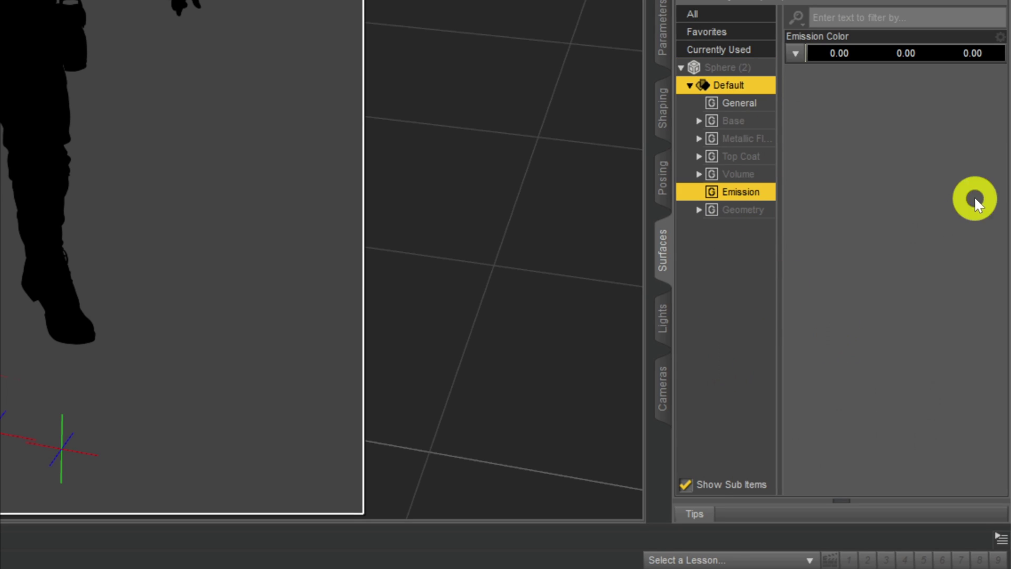
Set the Emission Color of the sphere's Default surface to white (255, 255, 255)
click(795, 35)
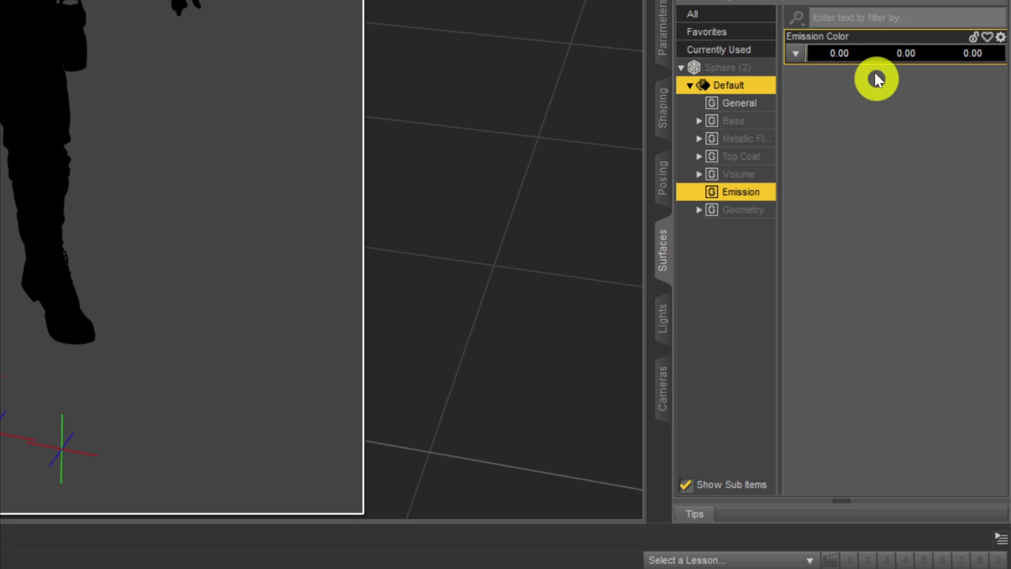
click(879, 59)
mouse_move(880, 64)
mouse_down()
mouse_move(906, 54)
mouse_move(872, 61)
mouse_move(871, 74)
mouse_up()
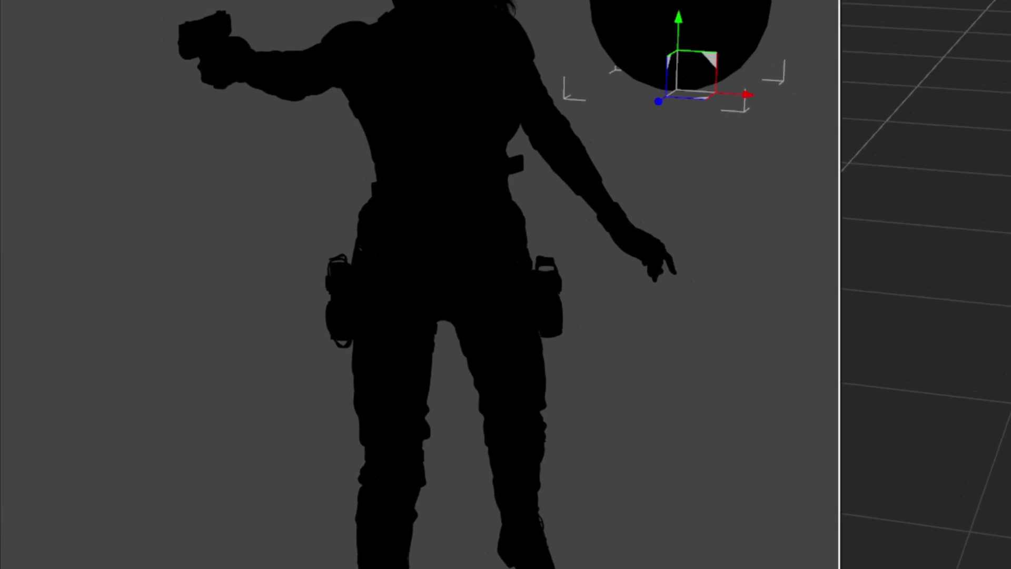
click(905, 53)
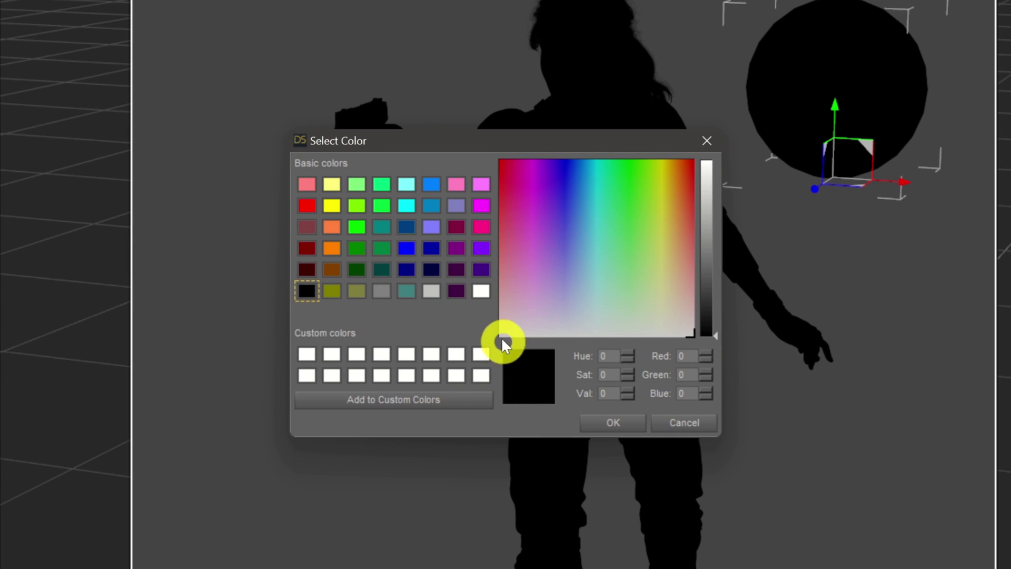
click(480, 291)
click(426, 411)
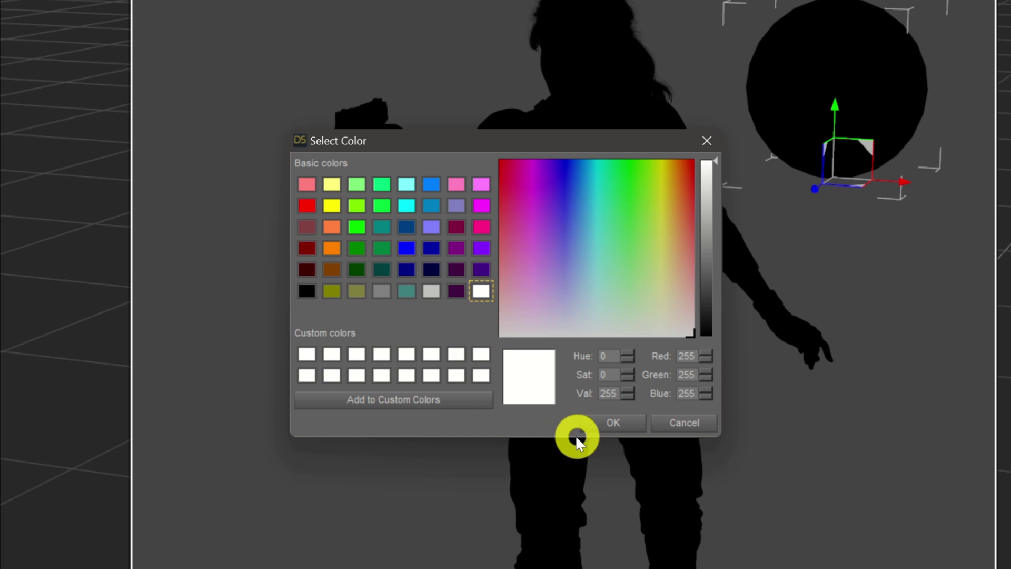
click(611, 426)
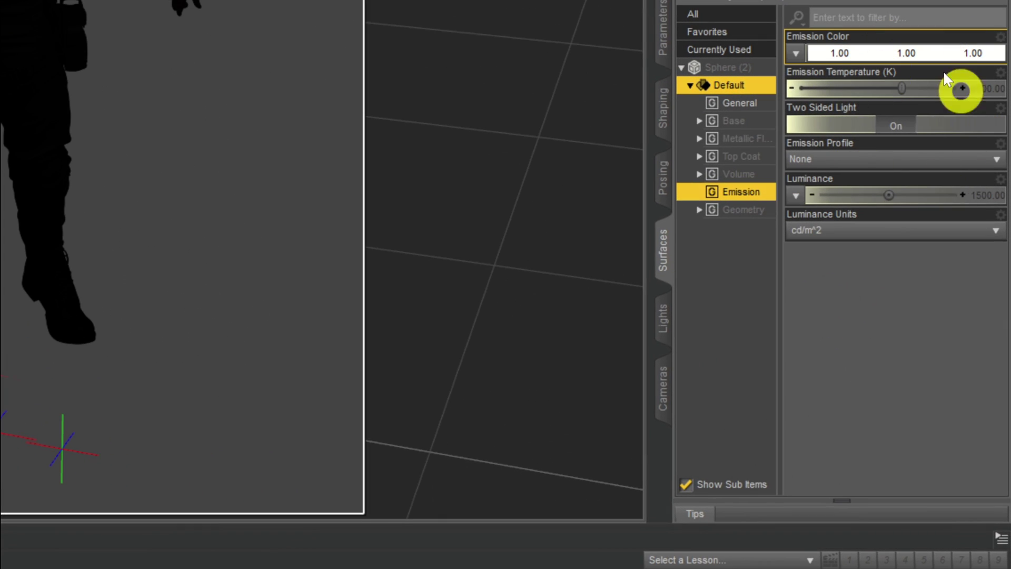
Raise the sphere's Luminance to 15000 cd/m^2 and increase it again to light the figure more strongly
click(927, 199)
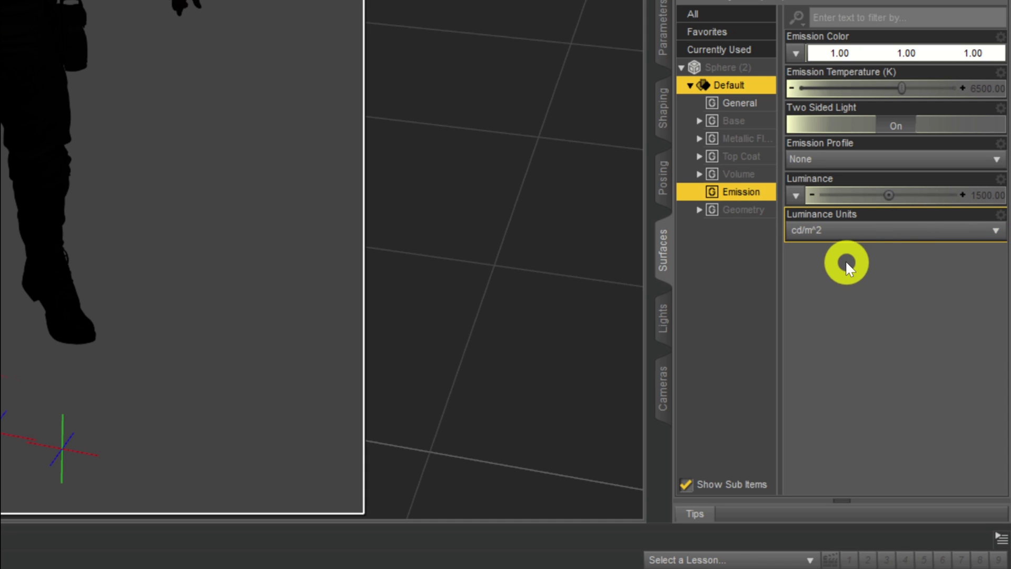
click(990, 197)
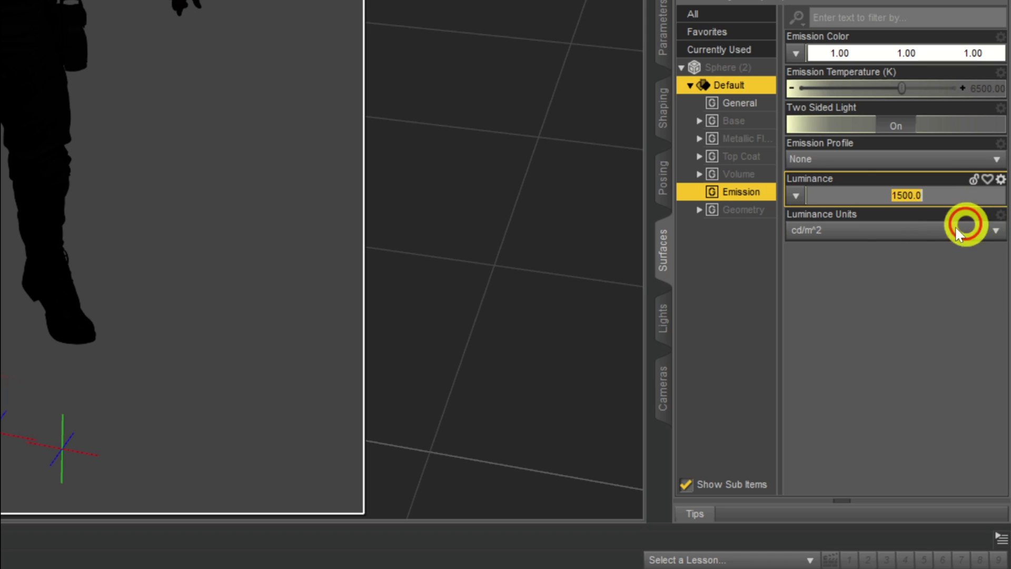
click(913, 216)
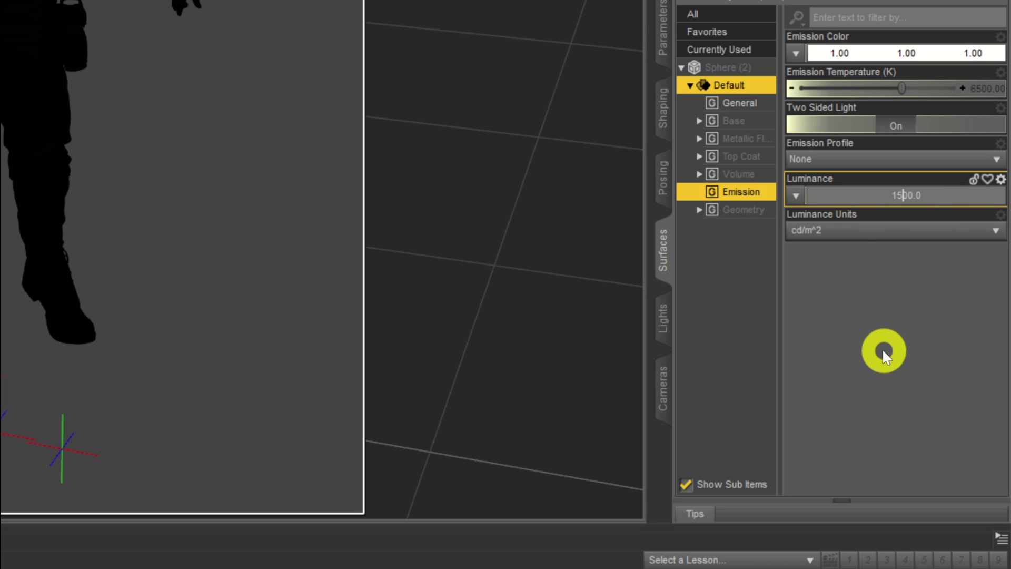
text(0)
key(Return)
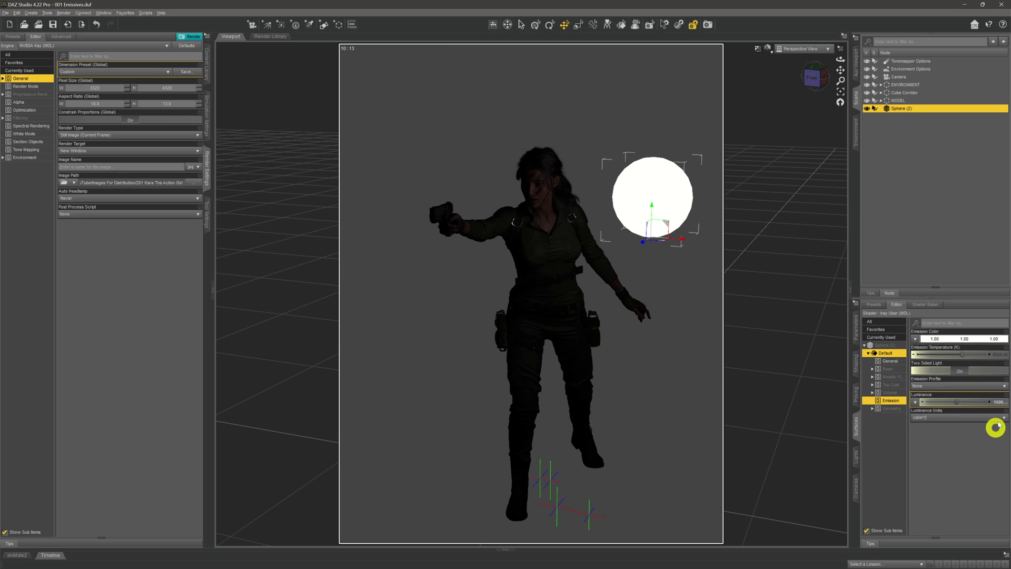
click(990, 402)
key(Return)
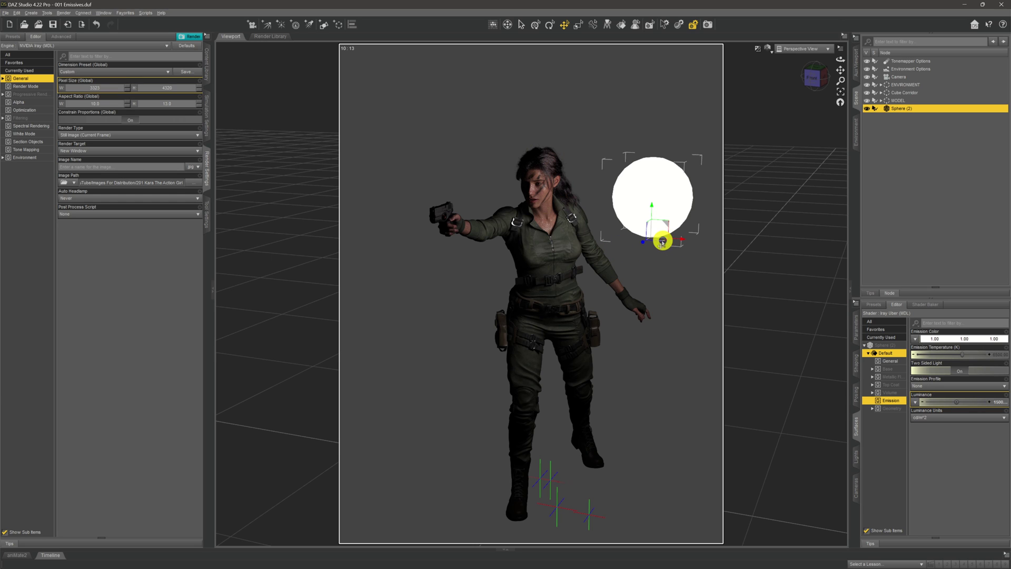
Lower the emissive sphere until it sits beside the figure's hip
mouse_move(662, 241)
mouse_down()
mouse_move(672, 291)
mouse_move(660, 305)
mouse_move(662, 277)
mouse_move(648, 293)
mouse_move(643, 341)
mouse_move(657, 350)
mouse_up()
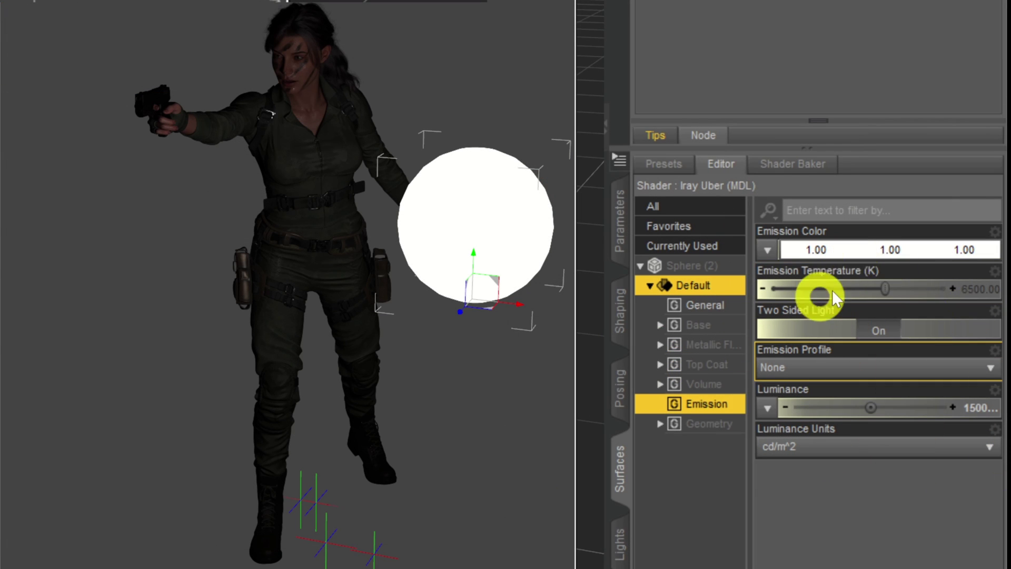
click(897, 326)
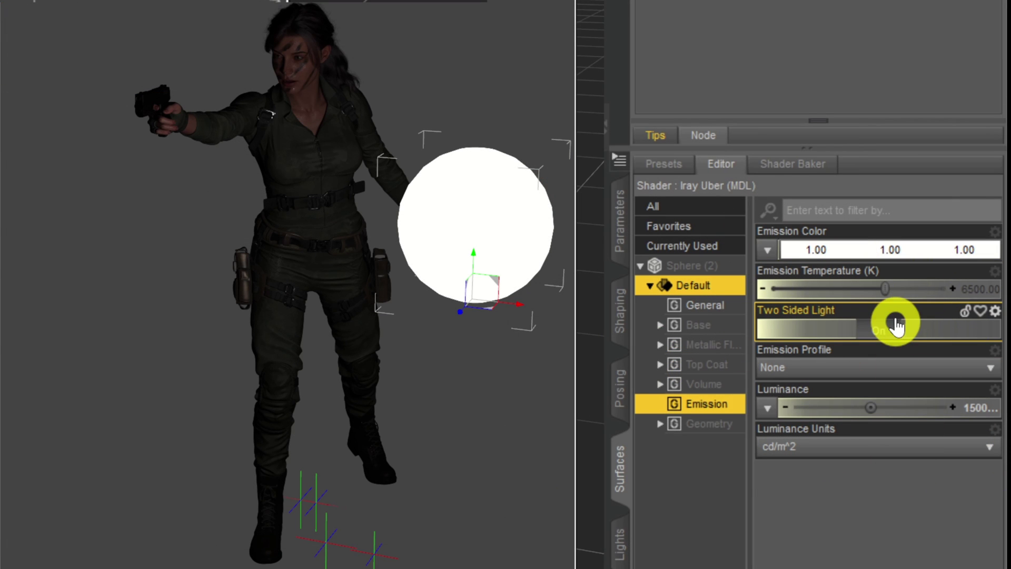
Try the sphere's Emission Temperature at 2000 K and at 10000 K
click(986, 287)
text(2000)
key(Return)
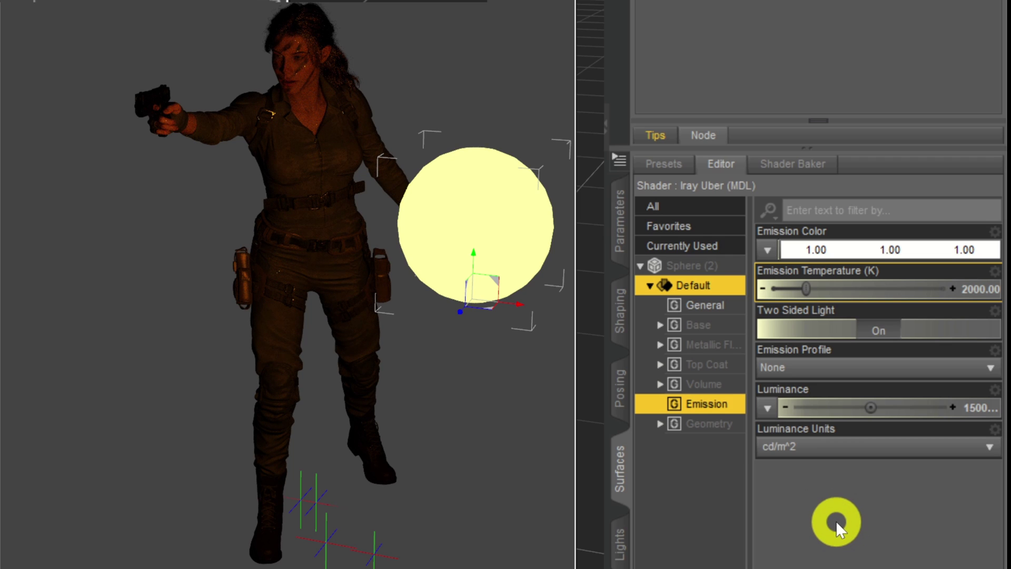
click(985, 286)
text(10)
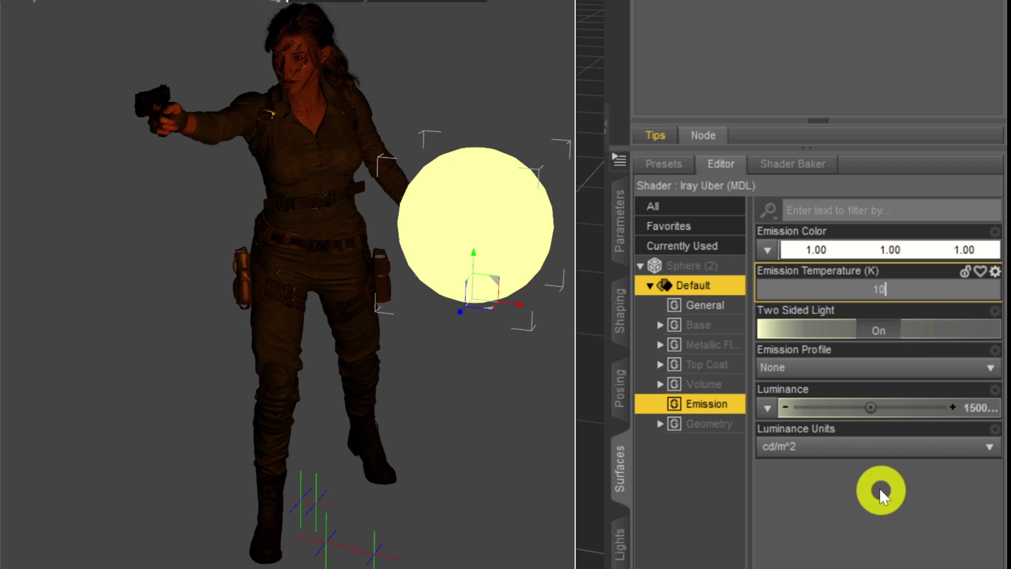
text(000)
key(Return)
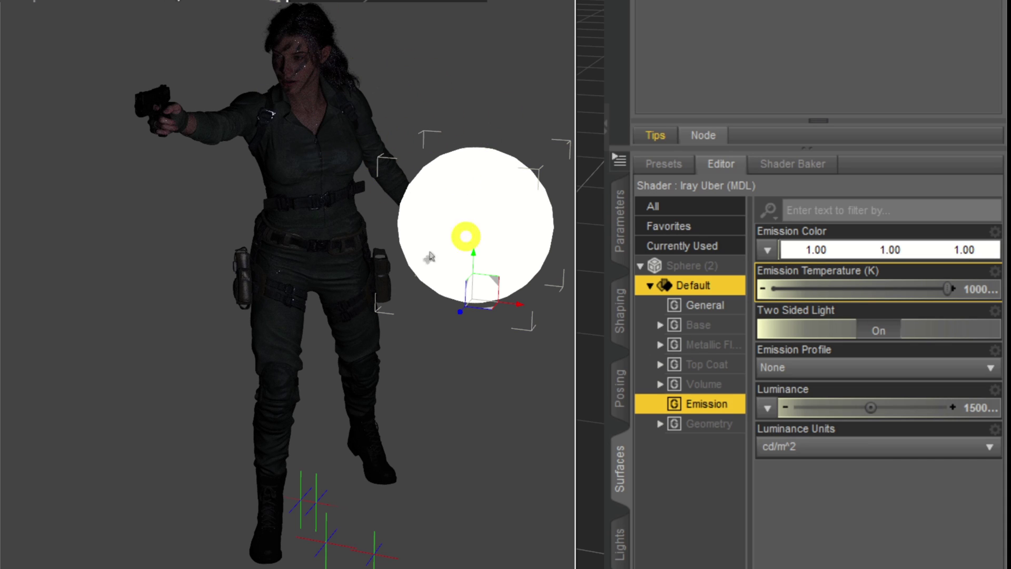
Return the sphere's Emission Temperature to 6500 K
click(981, 290)
click(981, 289)
text(6500)
key(Return)
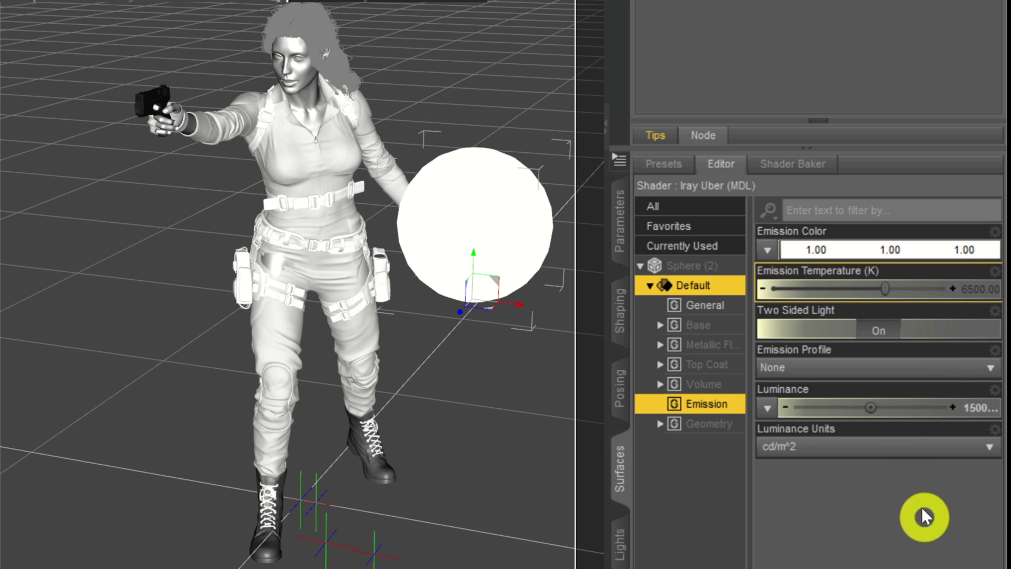
Tint the sphere's Emission Color light green (190, 255, 196), and reopen the colour selection
click(857, 253)
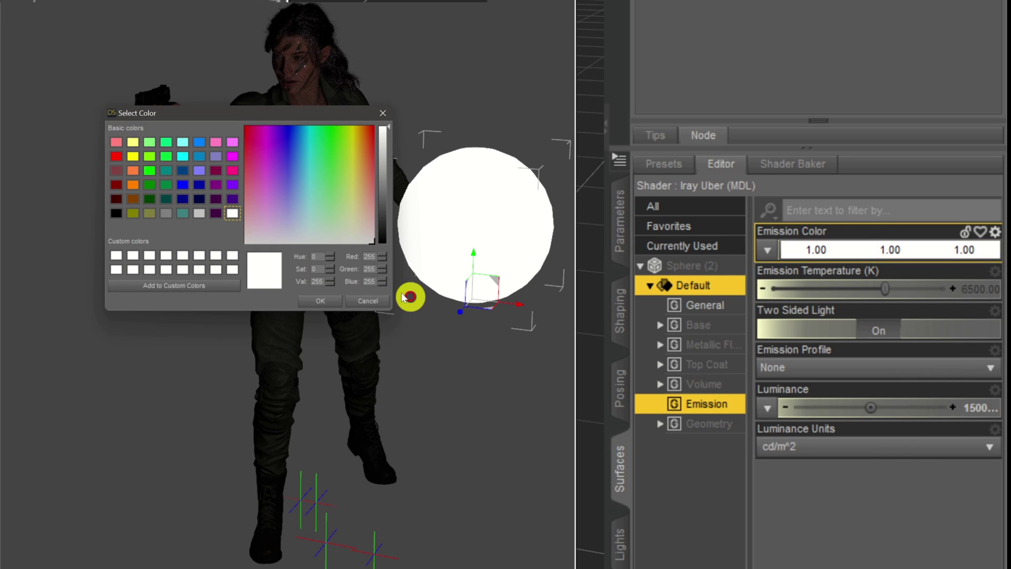
click(328, 213)
click(317, 264)
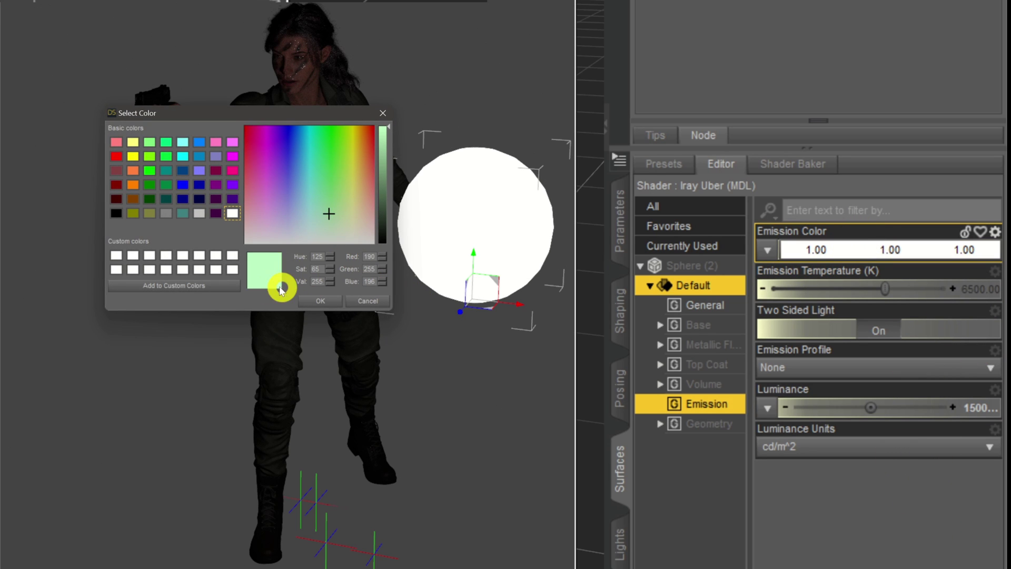
click(319, 300)
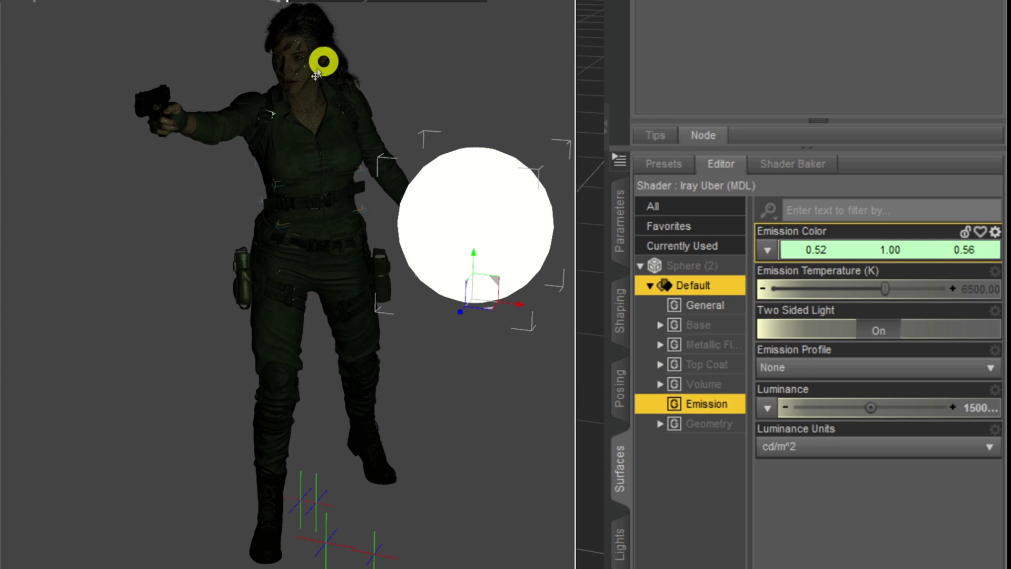
click(859, 249)
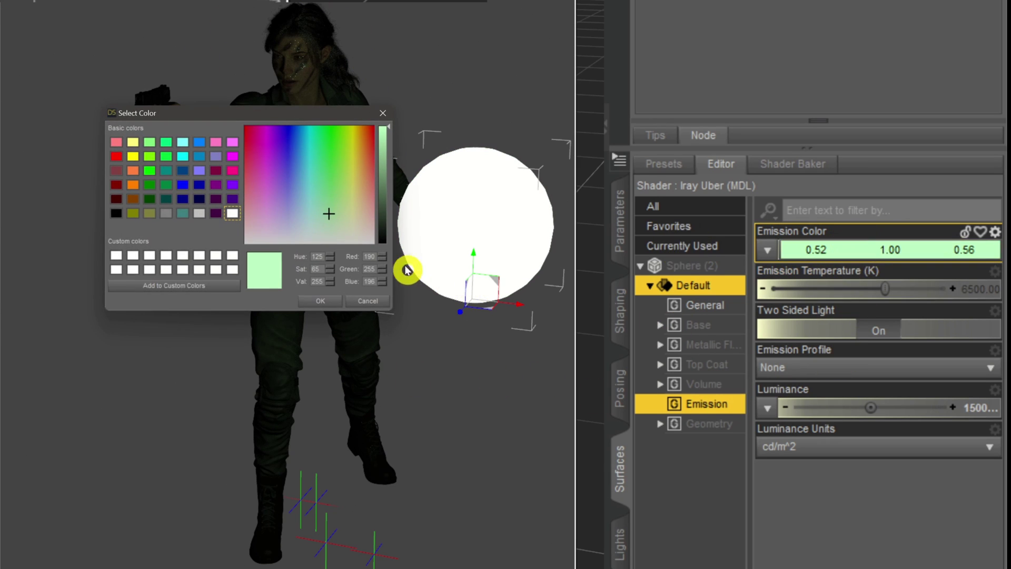
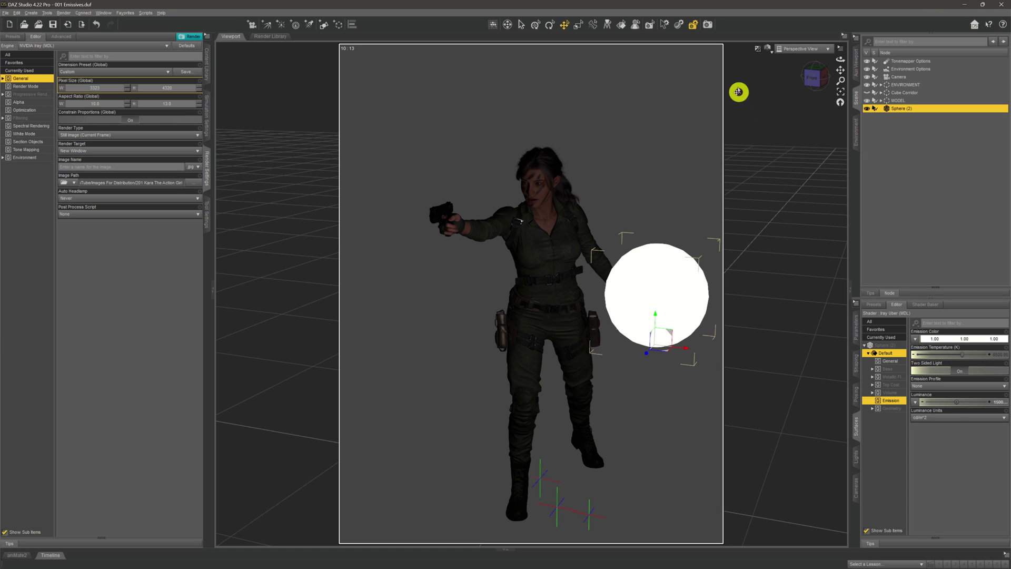
Switch the viewport to the Texture Shaded draw style and hide the emissive sphere
click(769, 49)
click(771, 120)
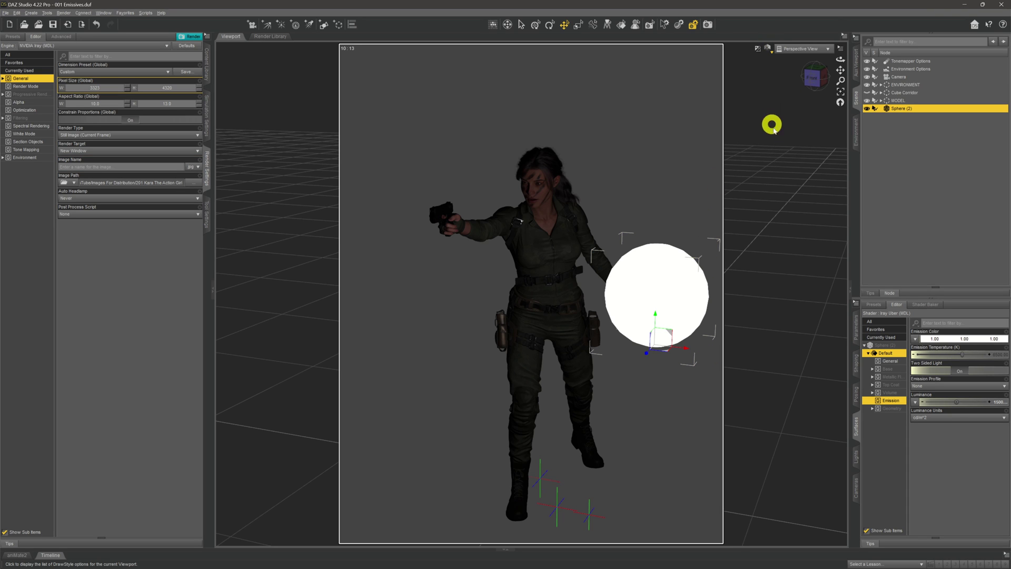
click(866, 108)
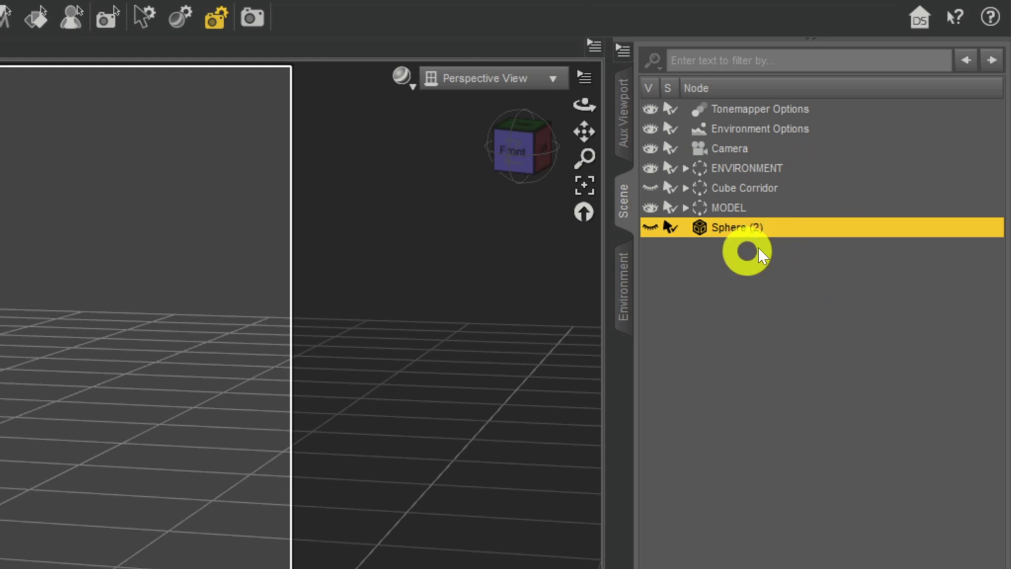
Make the Cube inside the Cube Corridor group visible and display its scale parameters
click(803, 188)
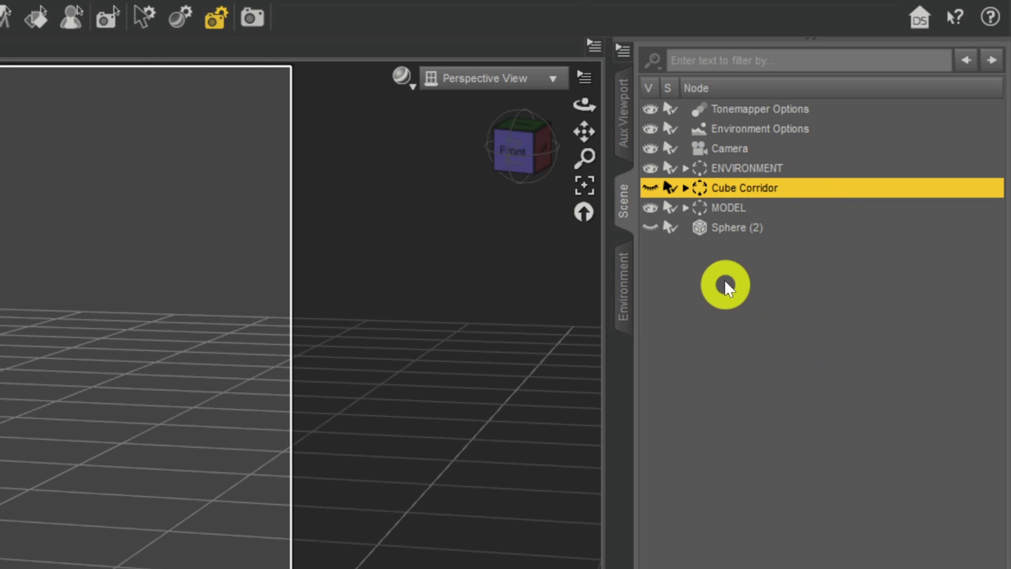
click(686, 187)
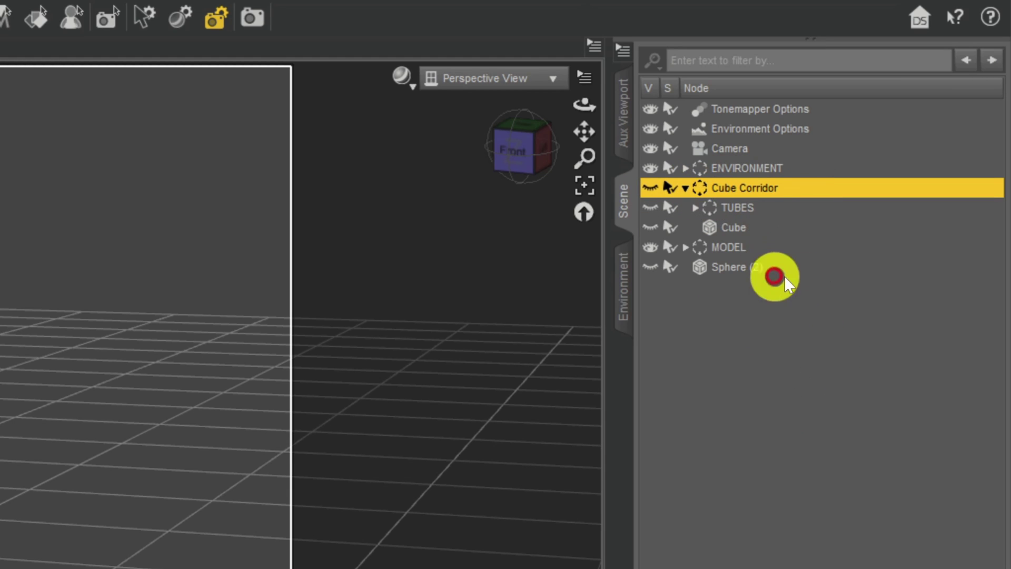
click(846, 234)
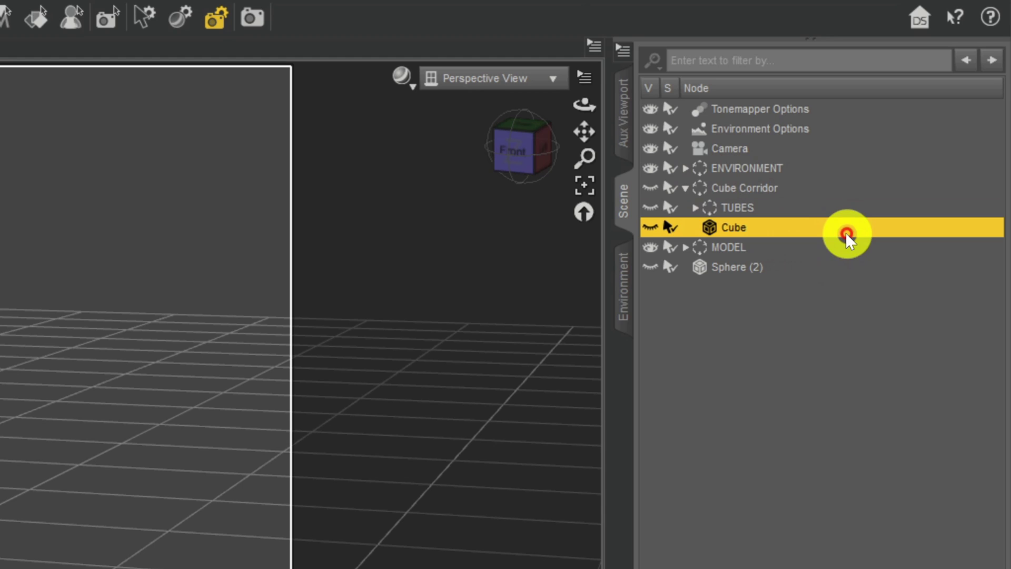
click(811, 193)
click(806, 203)
click(807, 361)
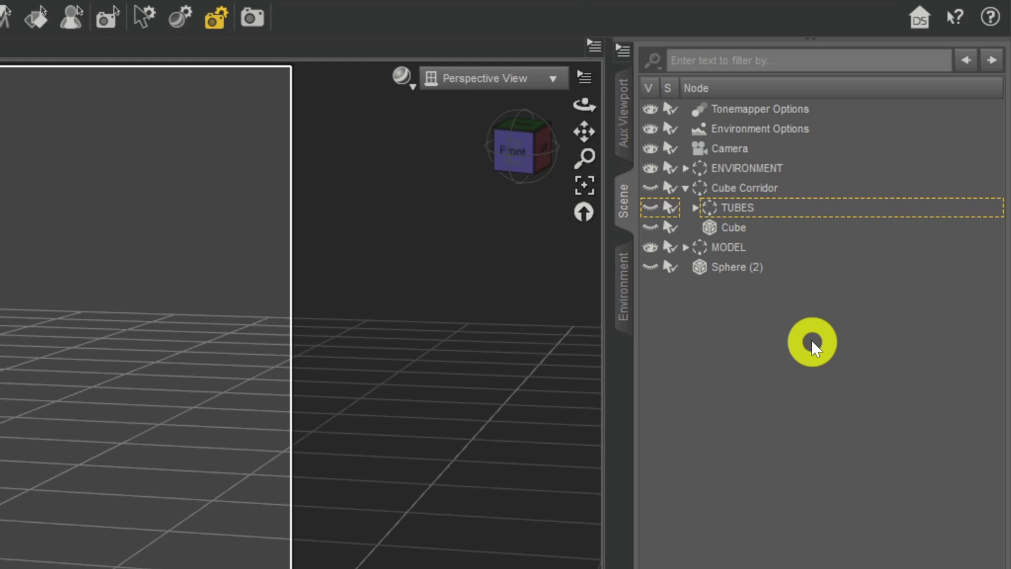
click(778, 227)
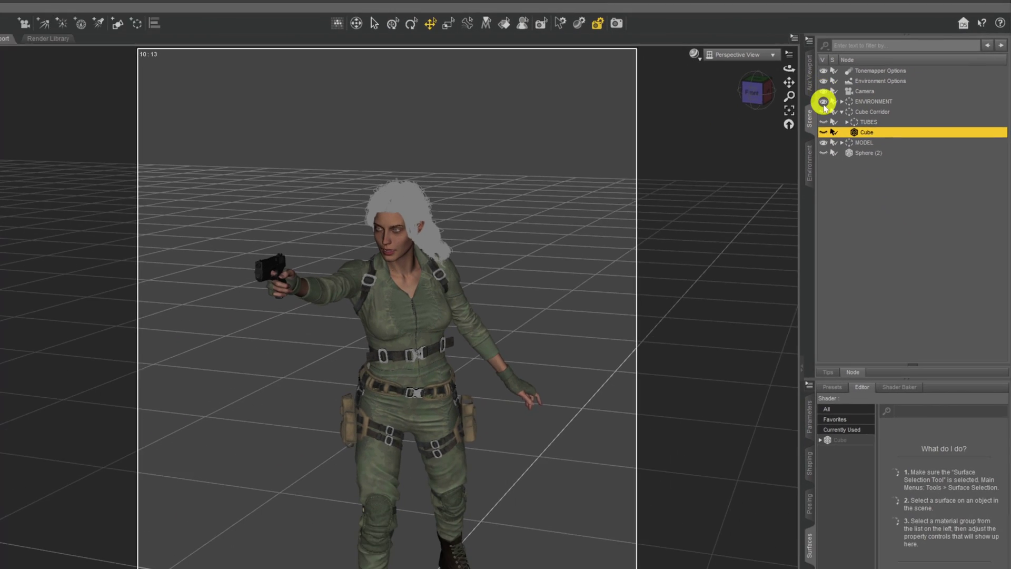
click(768, 162)
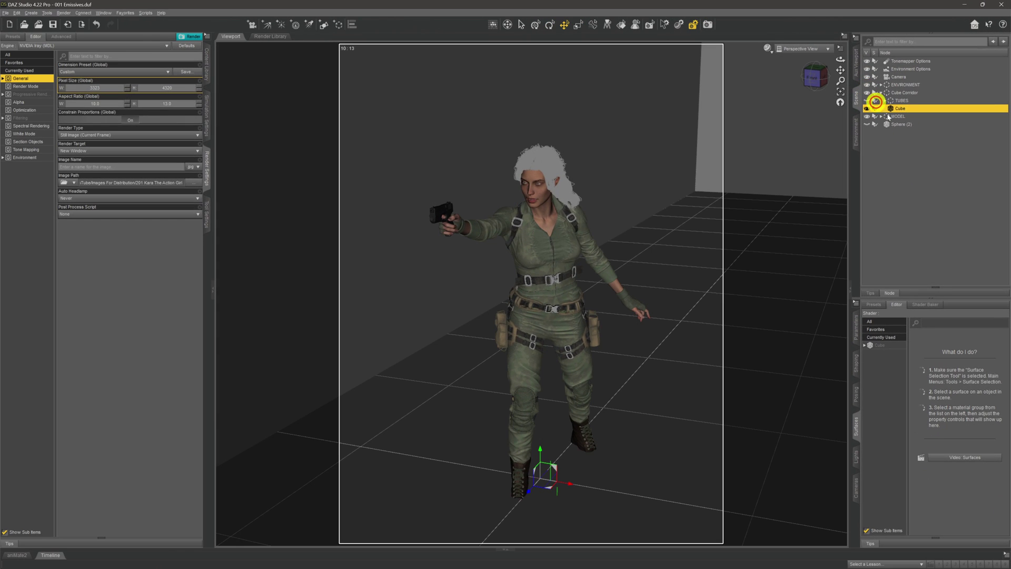
click(857, 329)
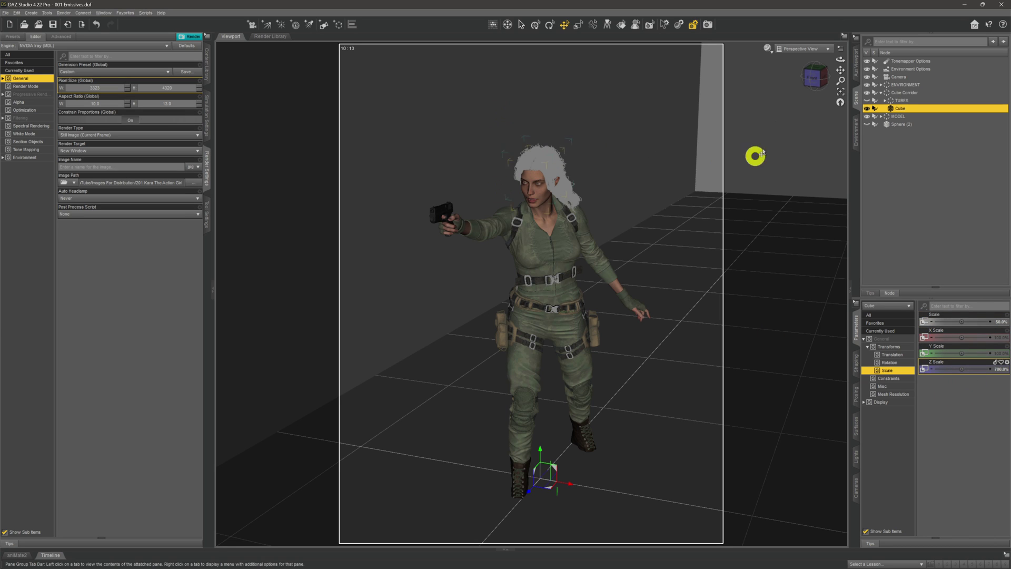
mouse_move(841, 59)
mouse_down()
mouse_move(848, 52)
mouse_move(848, 75)
mouse_up()
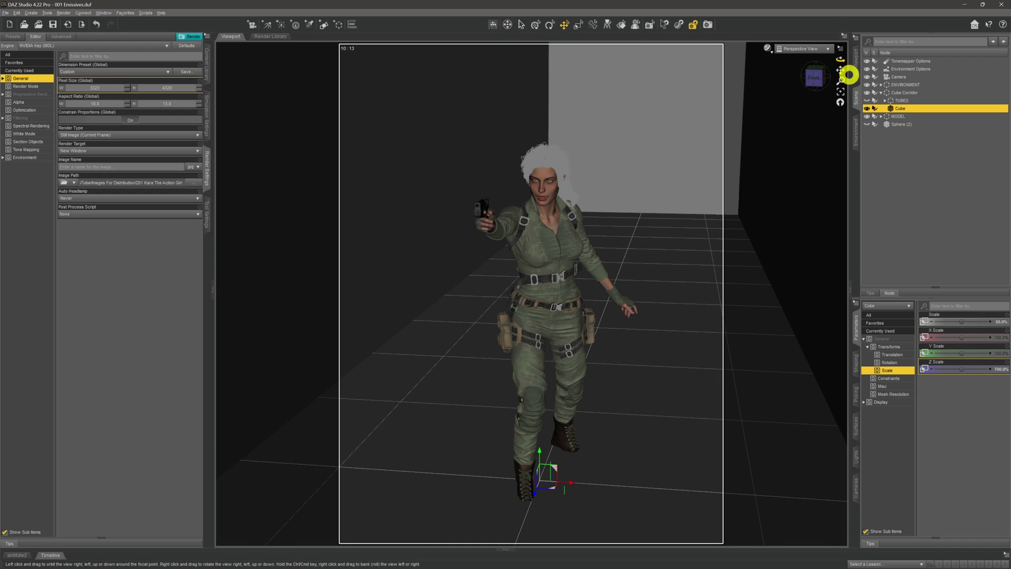
Make the TUBES group visible and expand it to inspect the tubes along the corridor ceiling
click(895, 100)
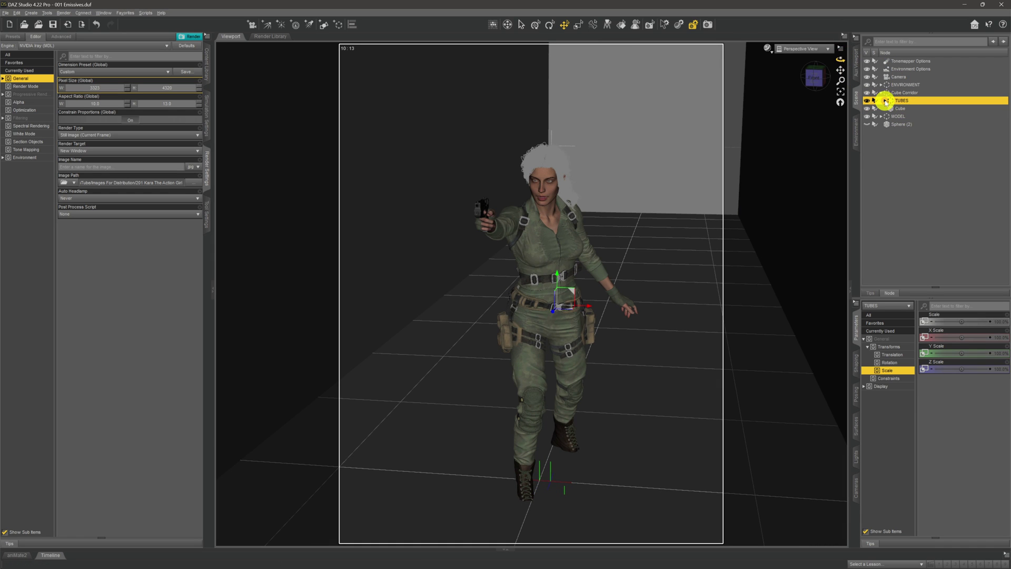
click(885, 100)
drag(840, 74, 664, 151)
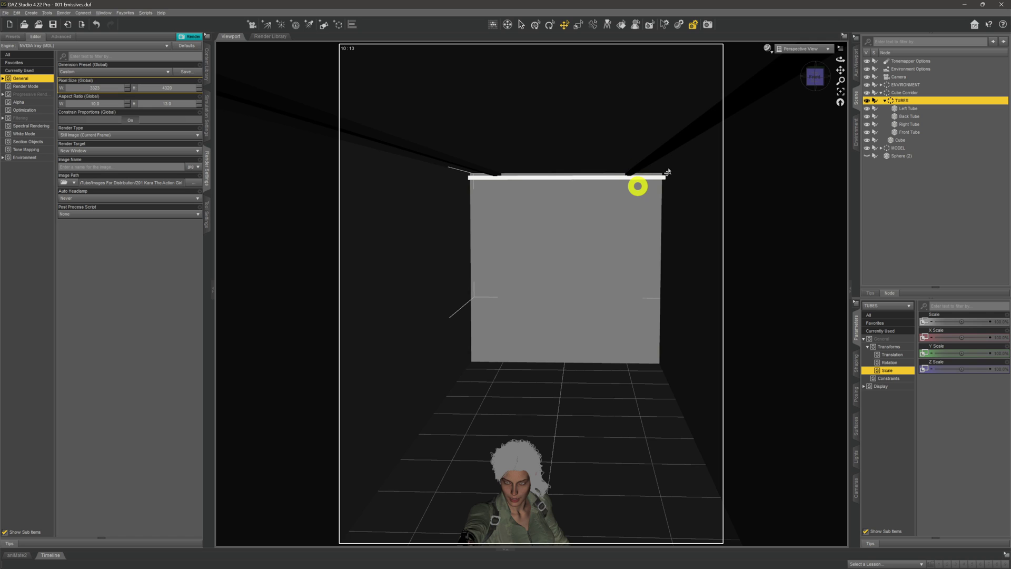
mouse_move(839, 74)
mouse_down()
mouse_move(828, 75)
mouse_move(868, 66)
mouse_move(837, 68)
mouse_up()
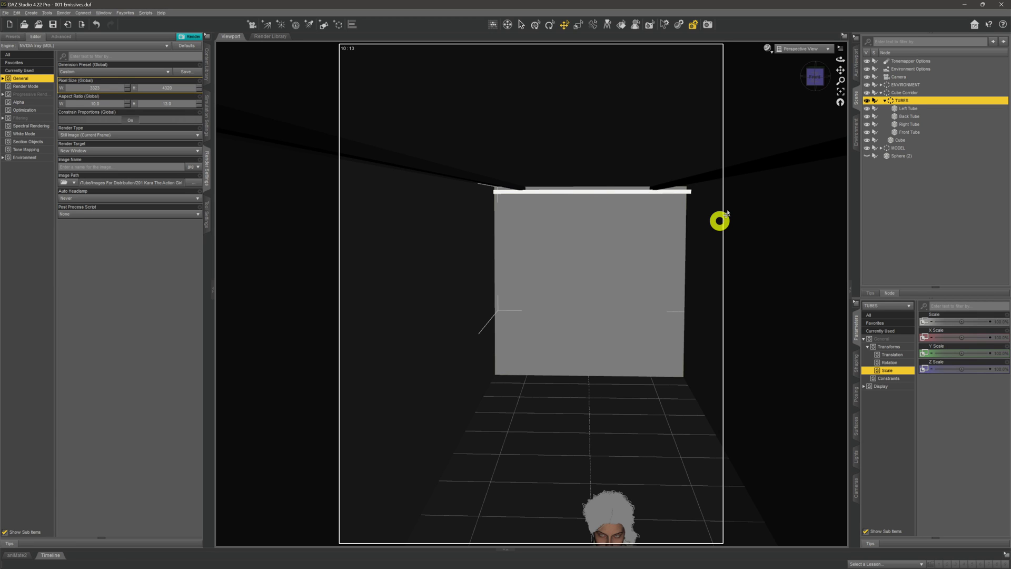
click(839, 103)
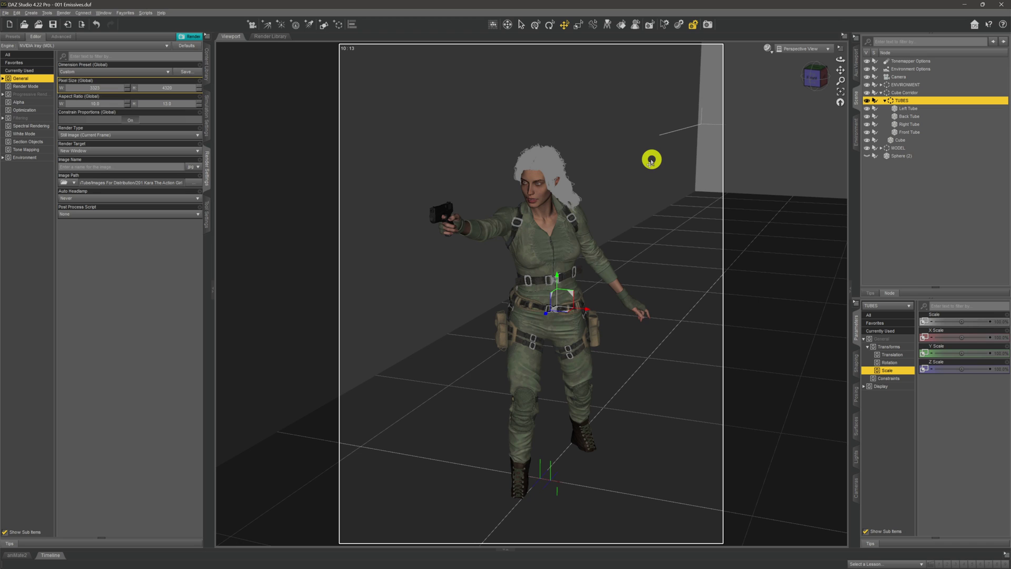
Face the view straight down the corridor and switch the viewport to the NVIDIA Iray draw style
drag(841, 56, 840, 55)
click(767, 47)
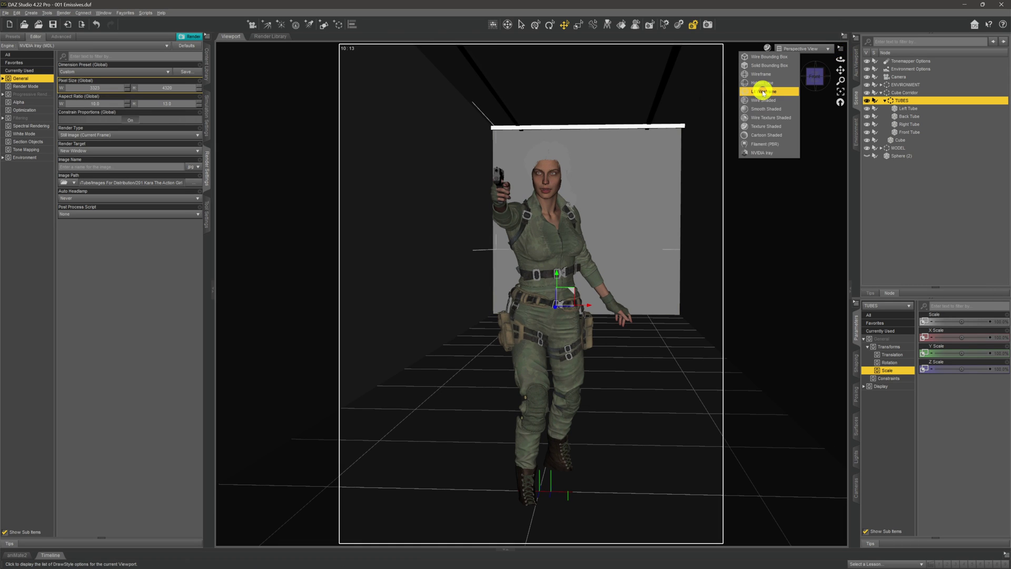
click(763, 153)
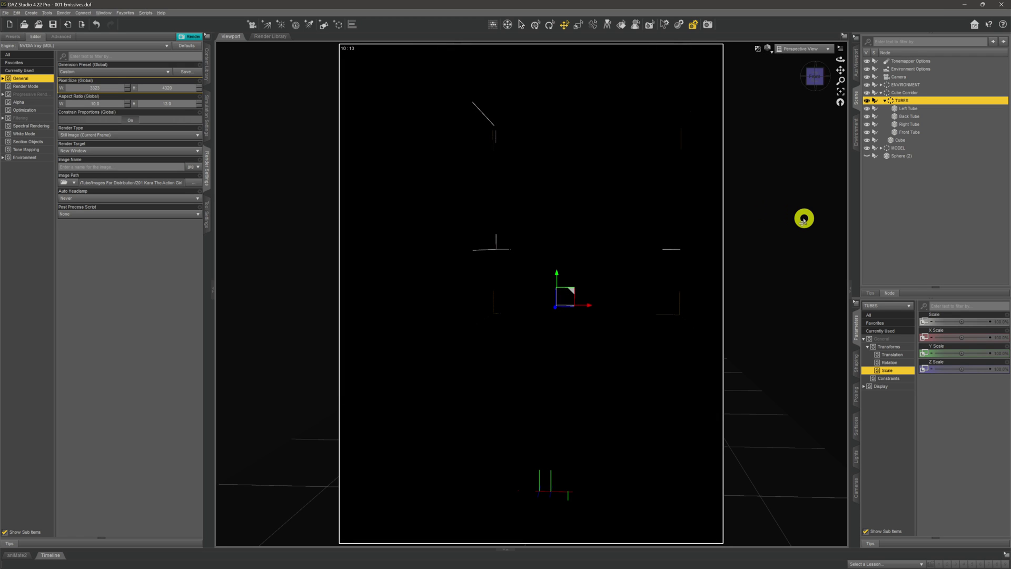
Show the Emission properties of the Right Tube's Default surface
click(928, 125)
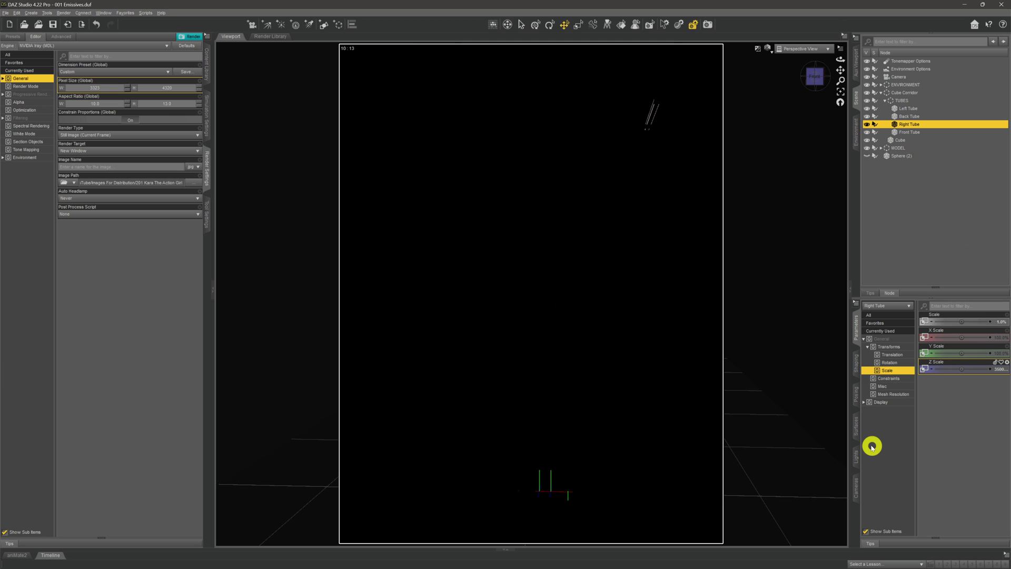
click(856, 437)
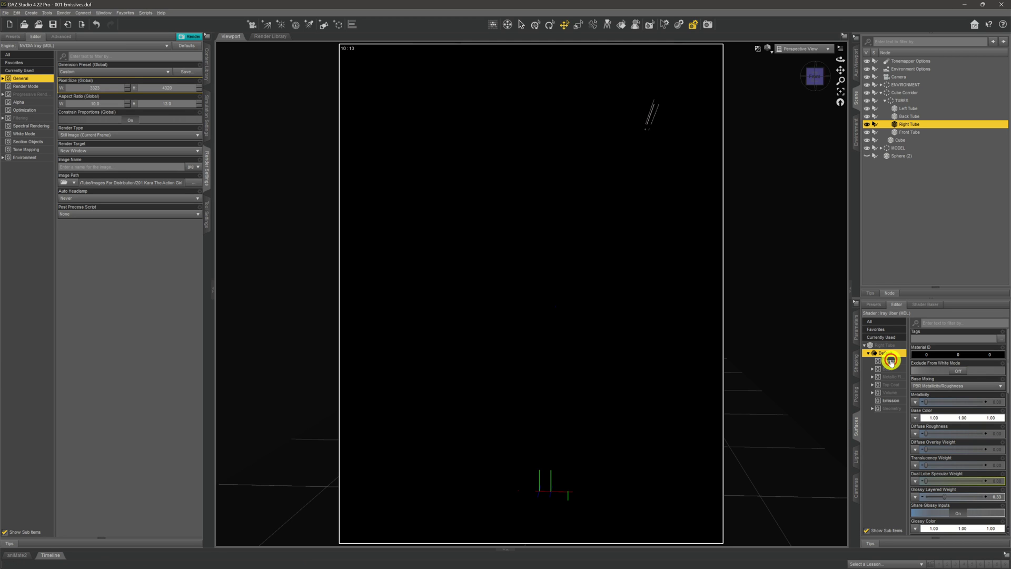
click(892, 400)
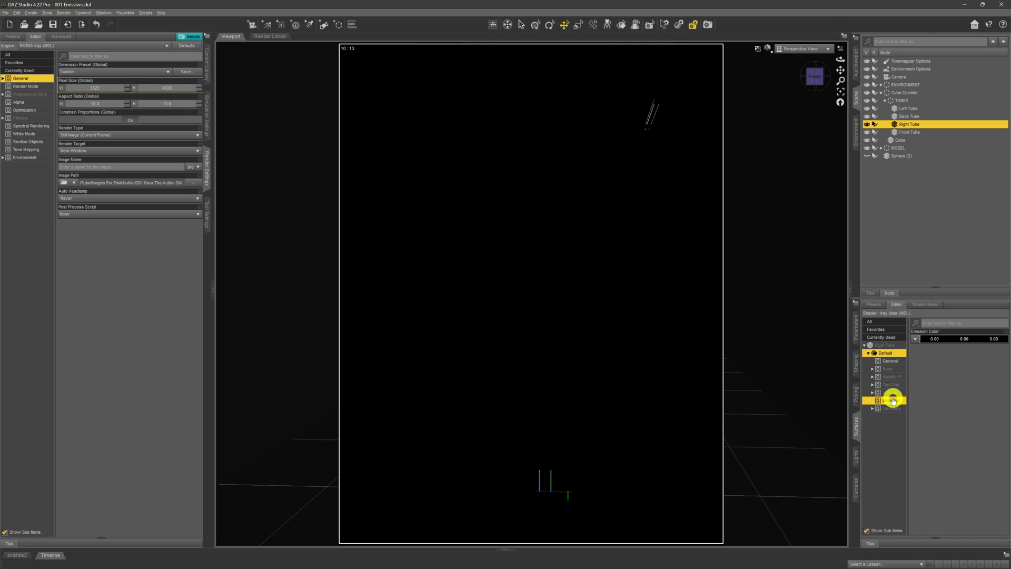
Set the Right Tube's Emission Color to red 161, green 226, blue 255
click(952, 339)
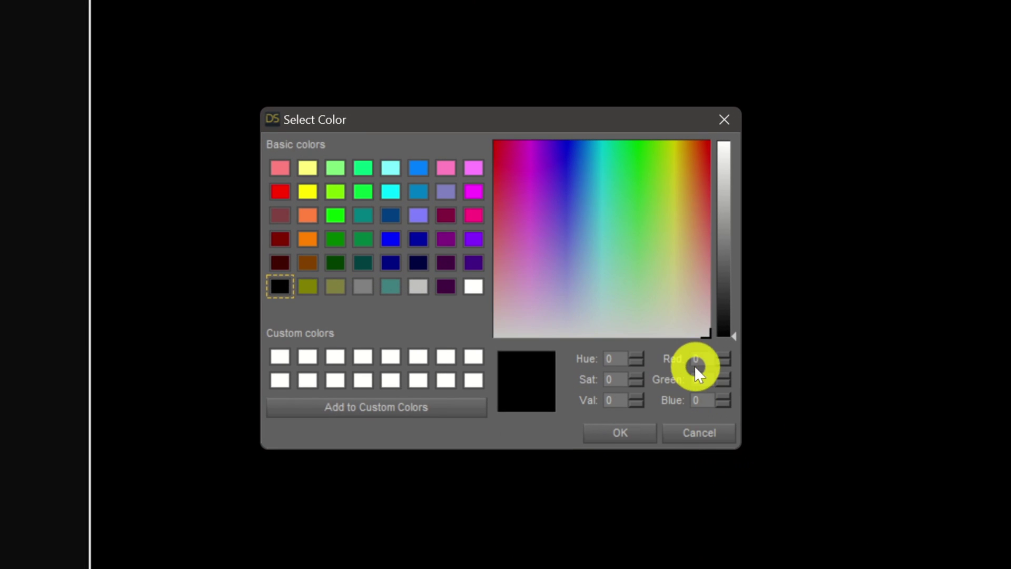
double_click(696, 359)
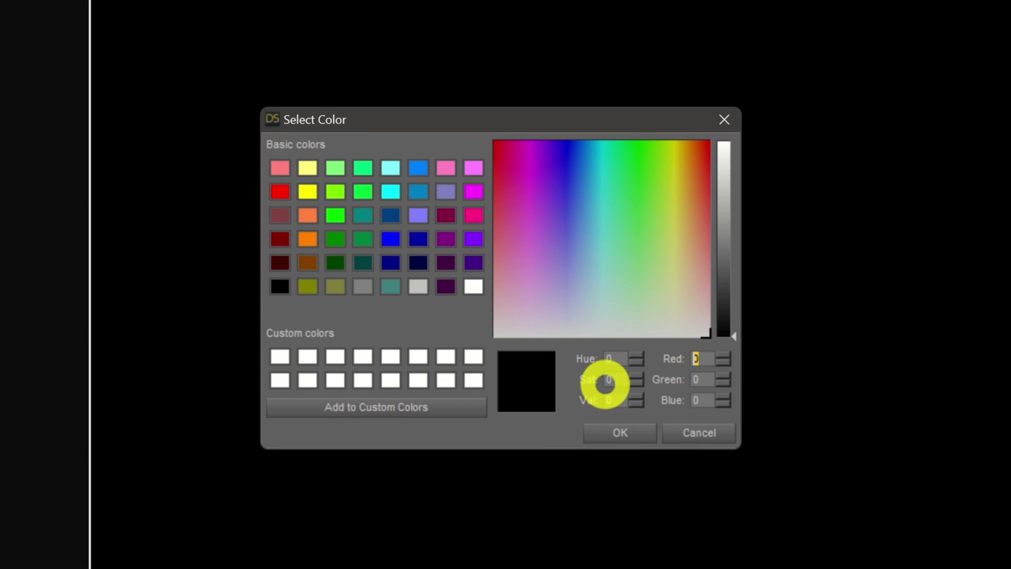
text(161)
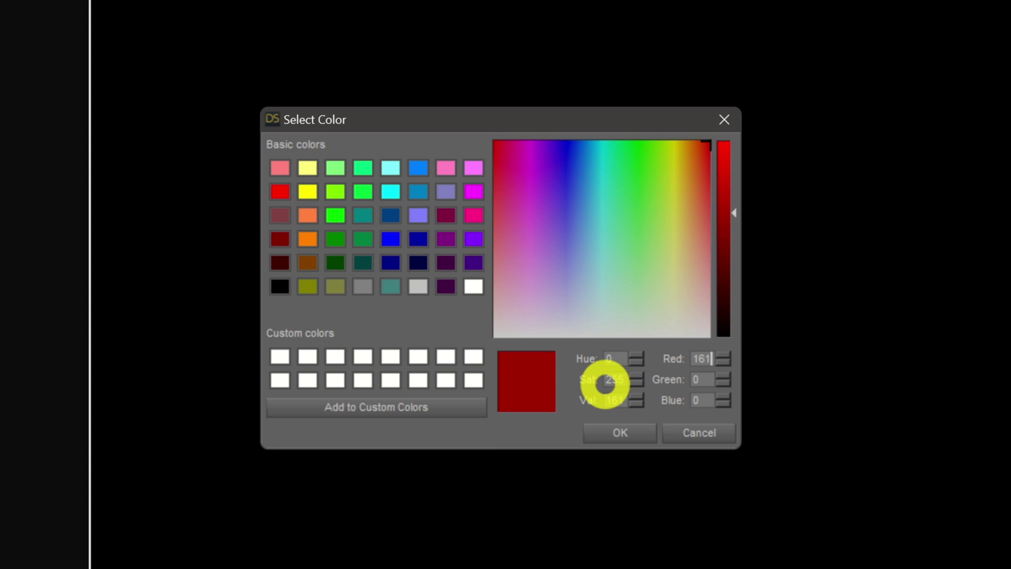
key(Tab)
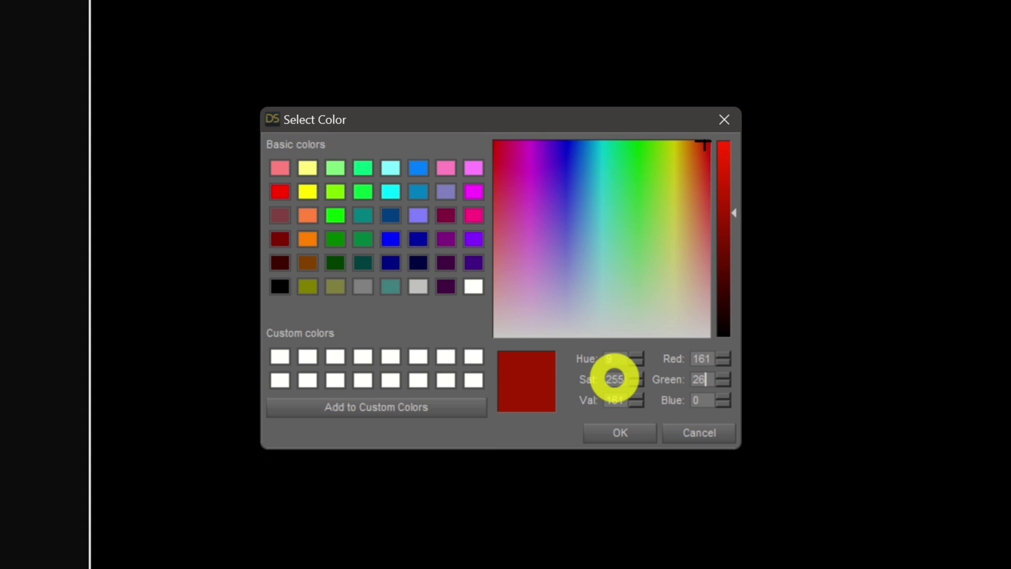
key(BackSpace)
text(26)
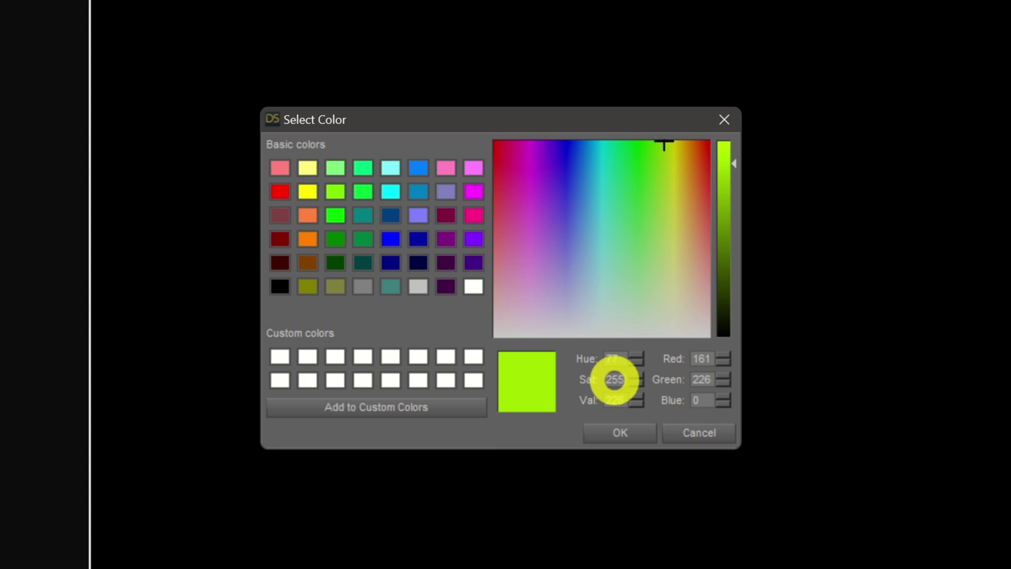
double_click(702, 400)
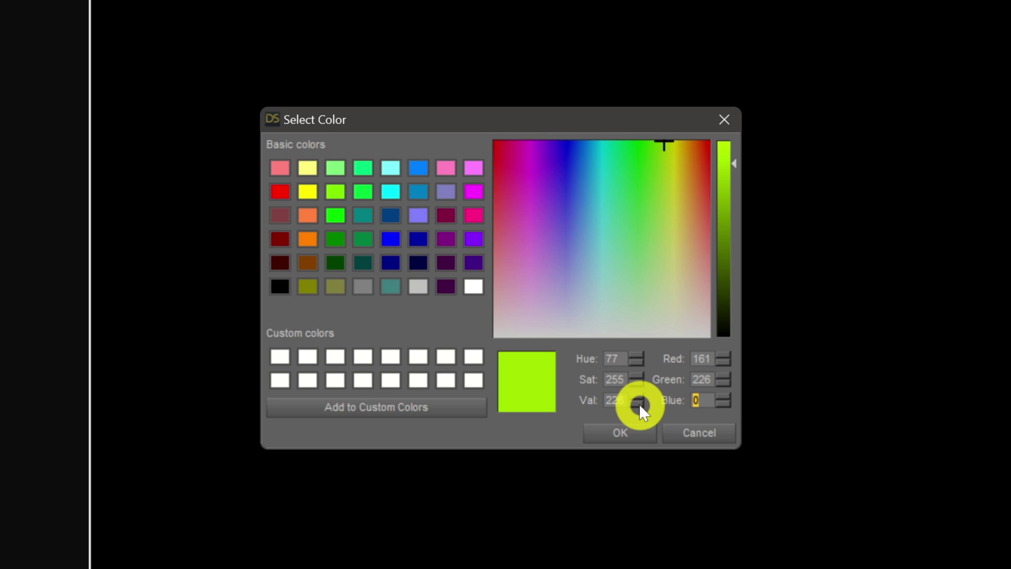
text(255)
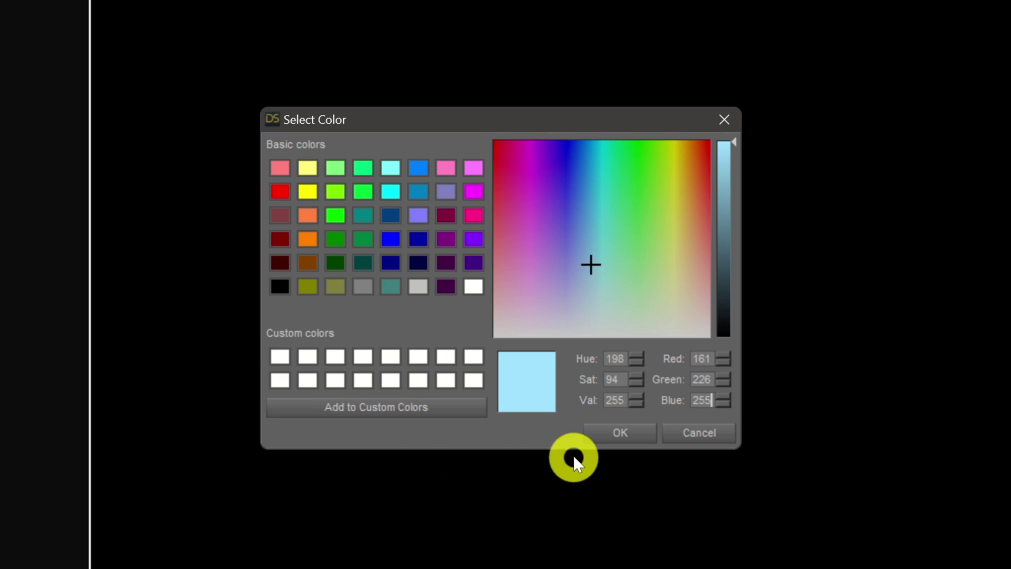
click(621, 432)
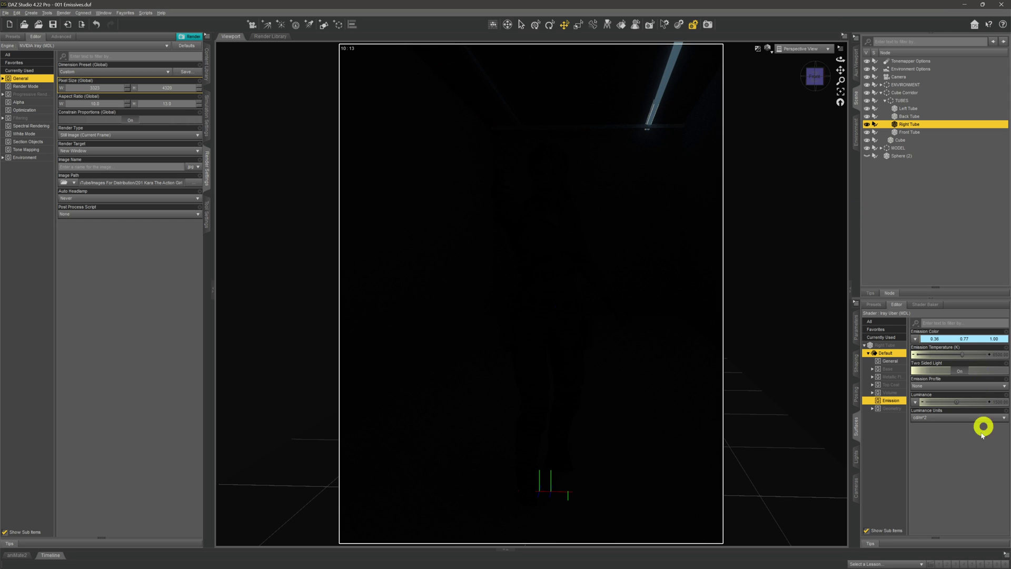
Paste the previously copied value in as the Right Tube's emission Luminance
click(998, 400)
right_click(961, 402)
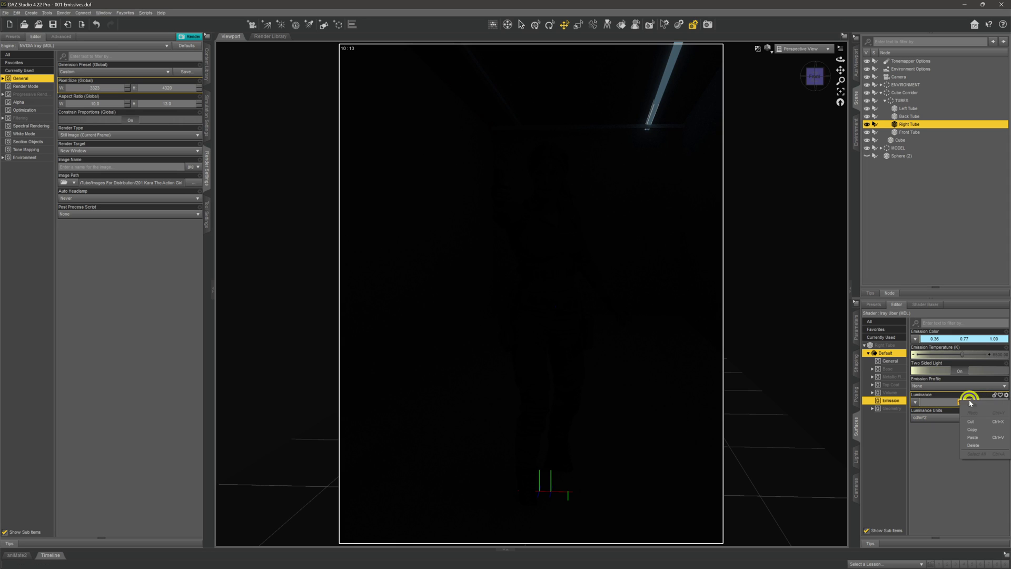
click(983, 435)
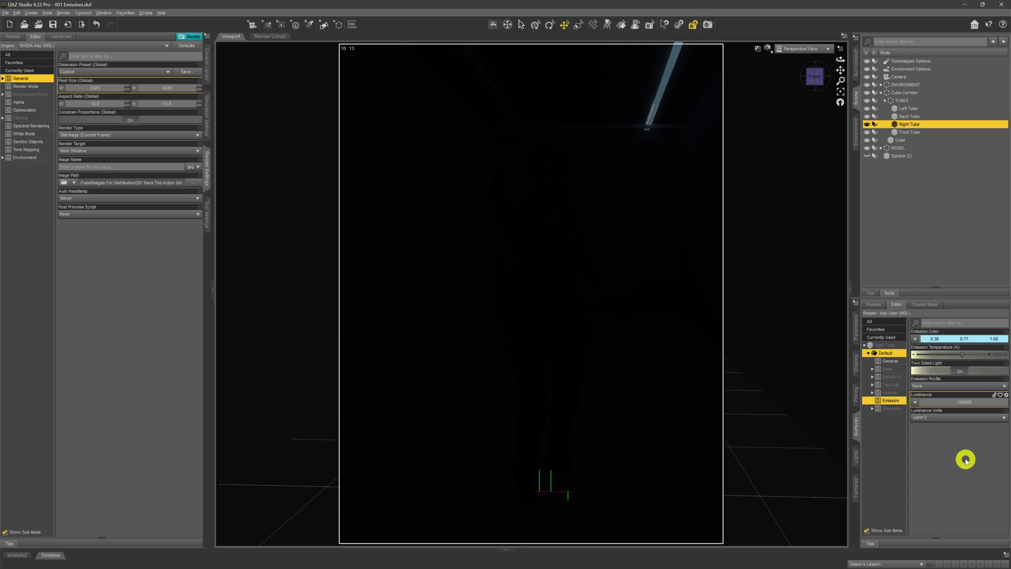
key(Return)
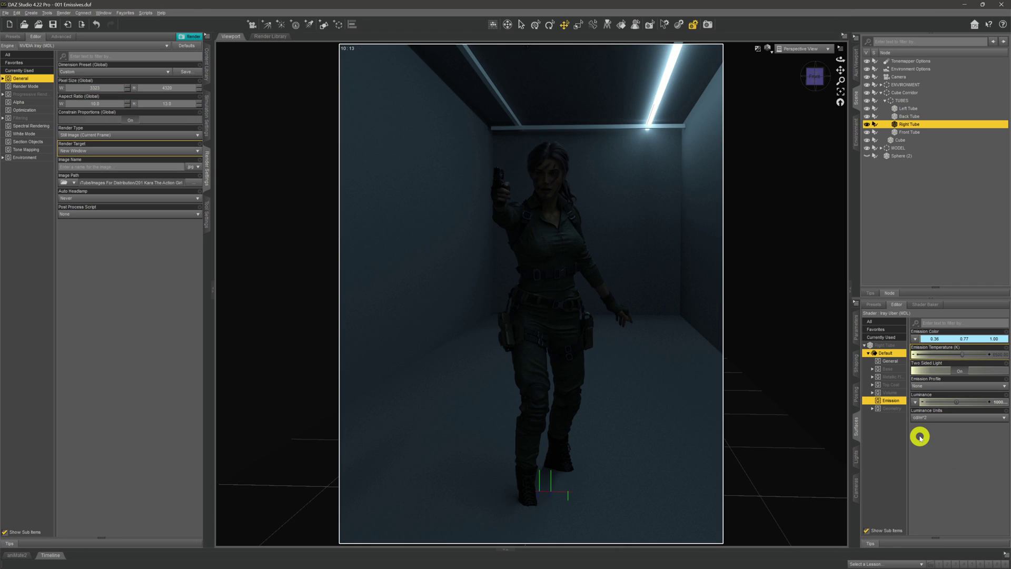
Copy the Right Tube's Default surface and paste it onto the Left Tube's Default surface
right_click(890, 354)
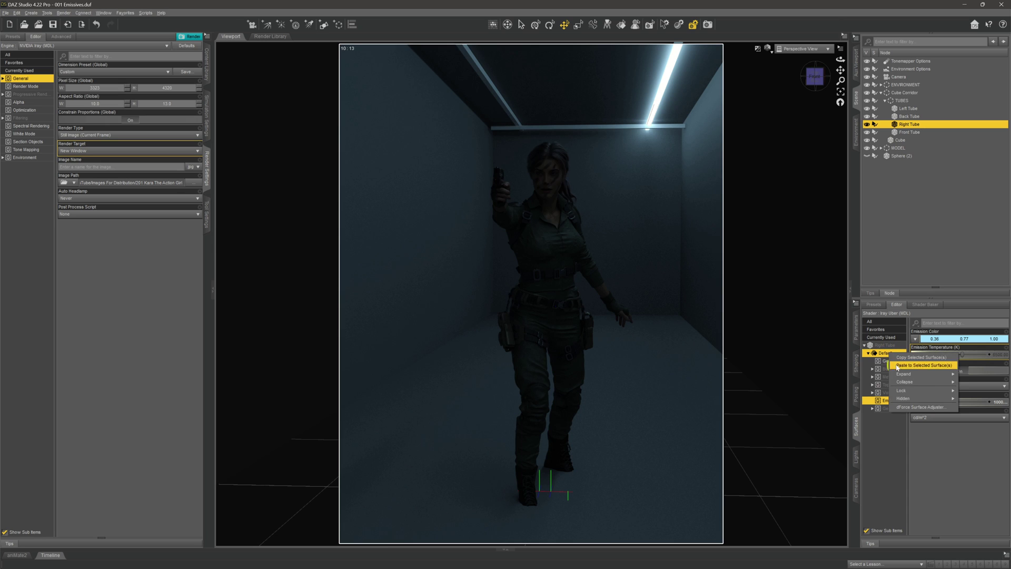
click(922, 358)
click(927, 108)
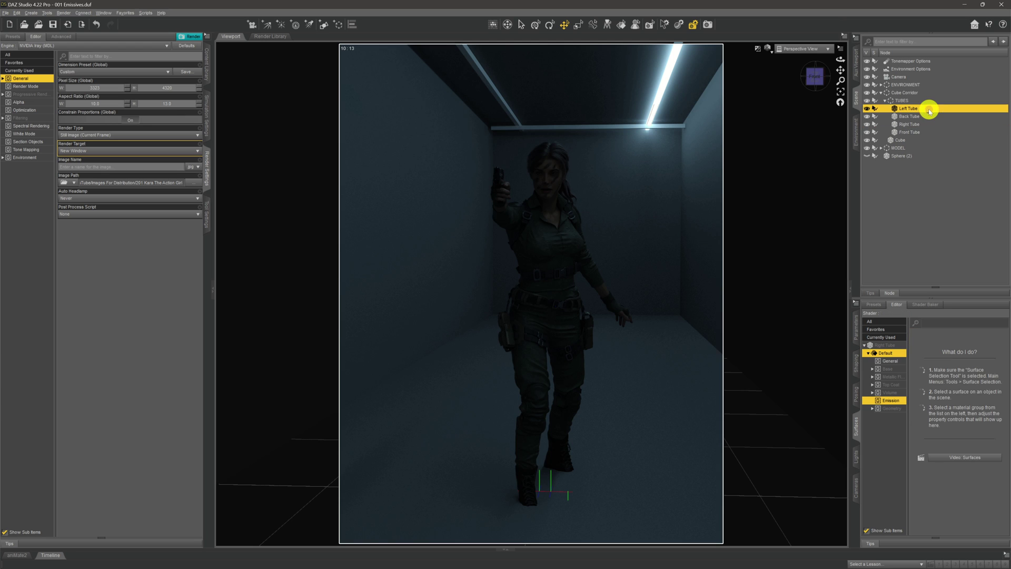
click(895, 354)
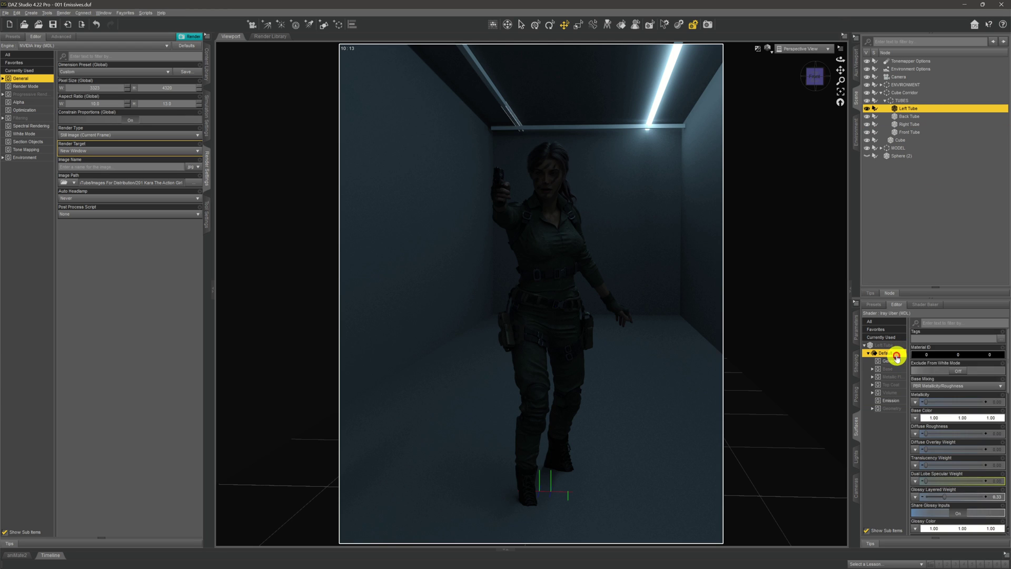
right_click(896, 357)
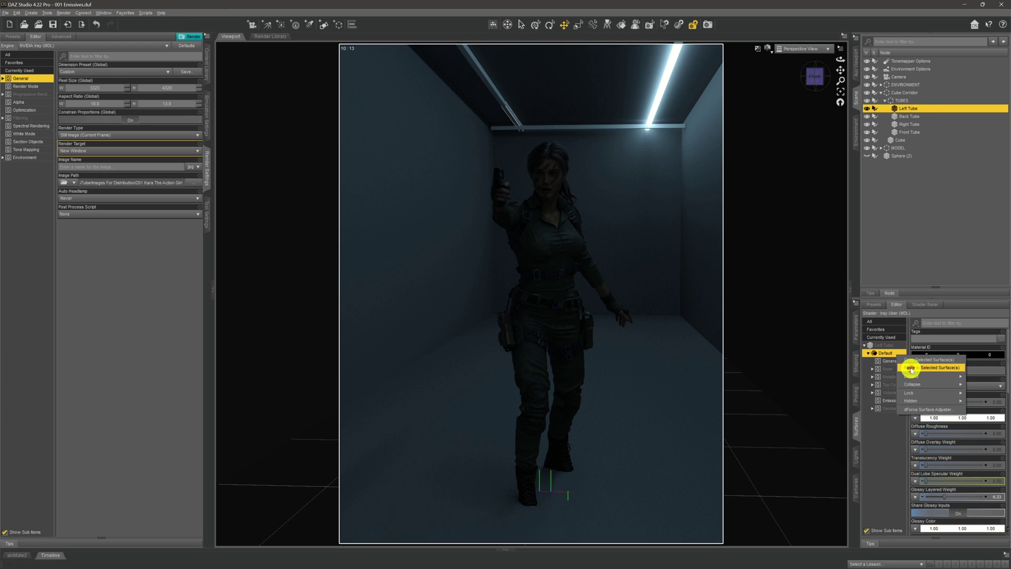
click(911, 370)
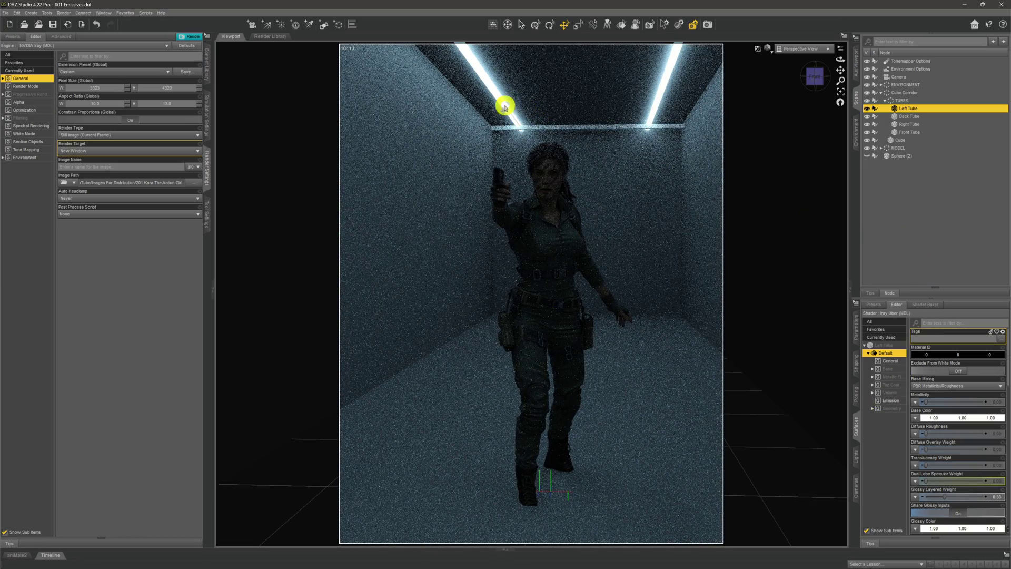
Paste the copied emissive surface onto the Back Tube and the Front Tube
click(923, 117)
click(894, 344)
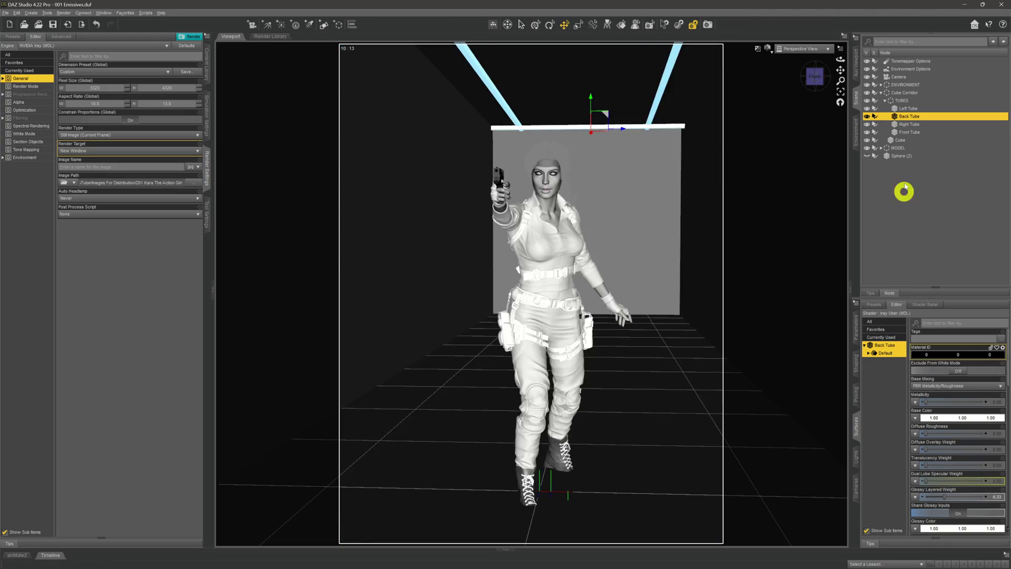
click(920, 132)
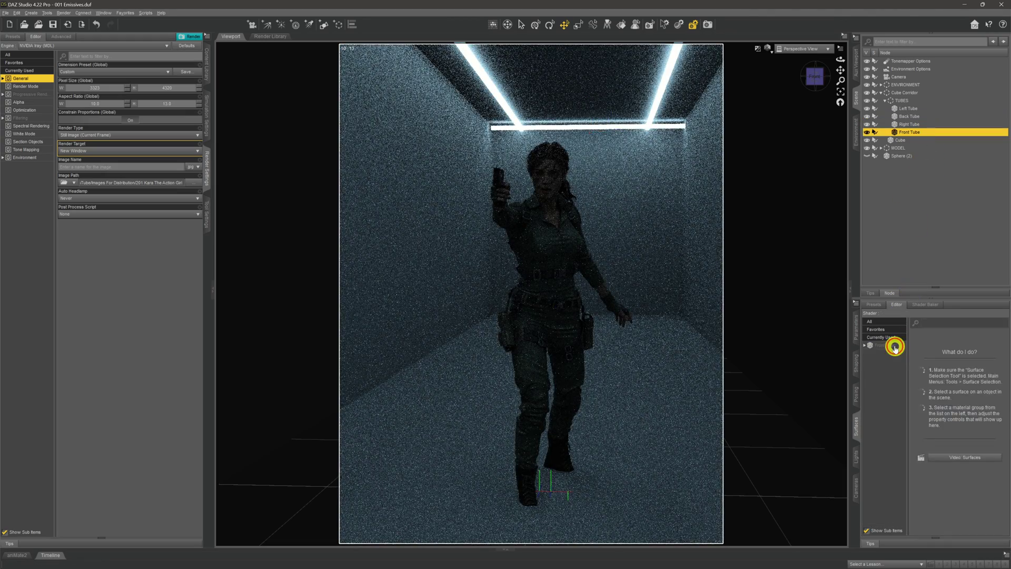
click(894, 347)
right_click(893, 348)
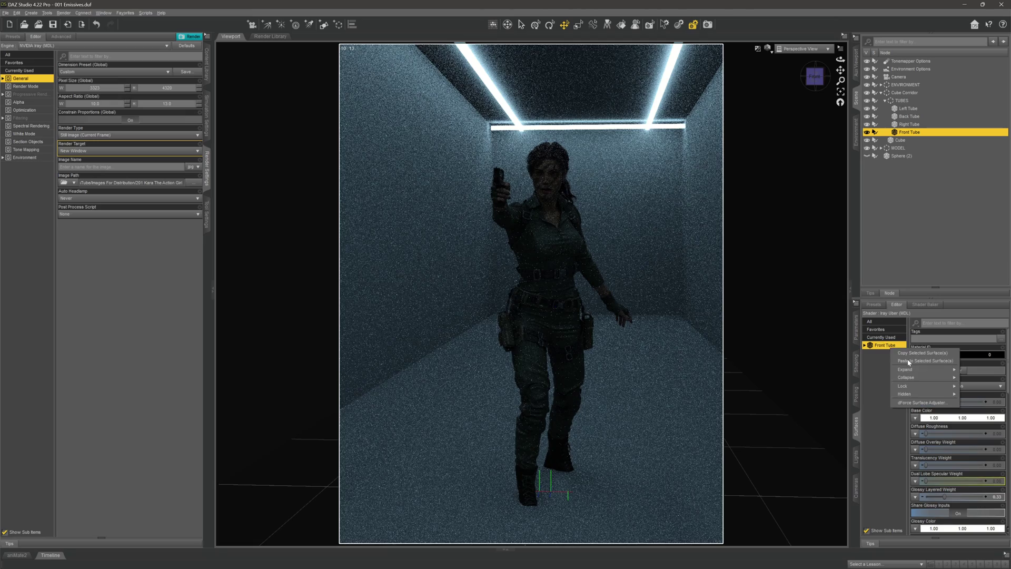
click(907, 361)
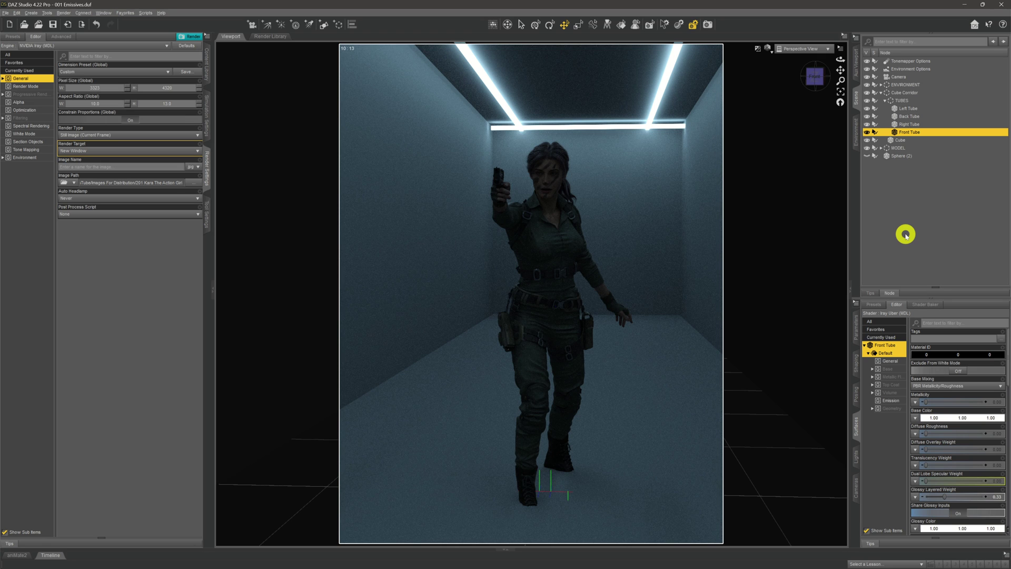
Collapse the Cube Corridor group, expand ENVIRONMENT and its CORRIDOR group, and make CORRIDOR visible
double_click(911, 94)
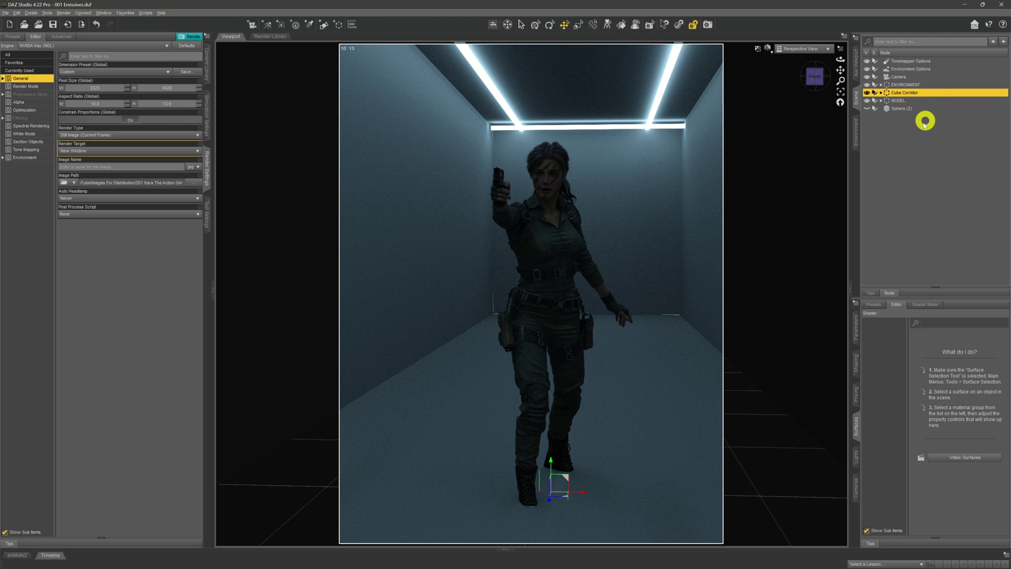
double_click(934, 86)
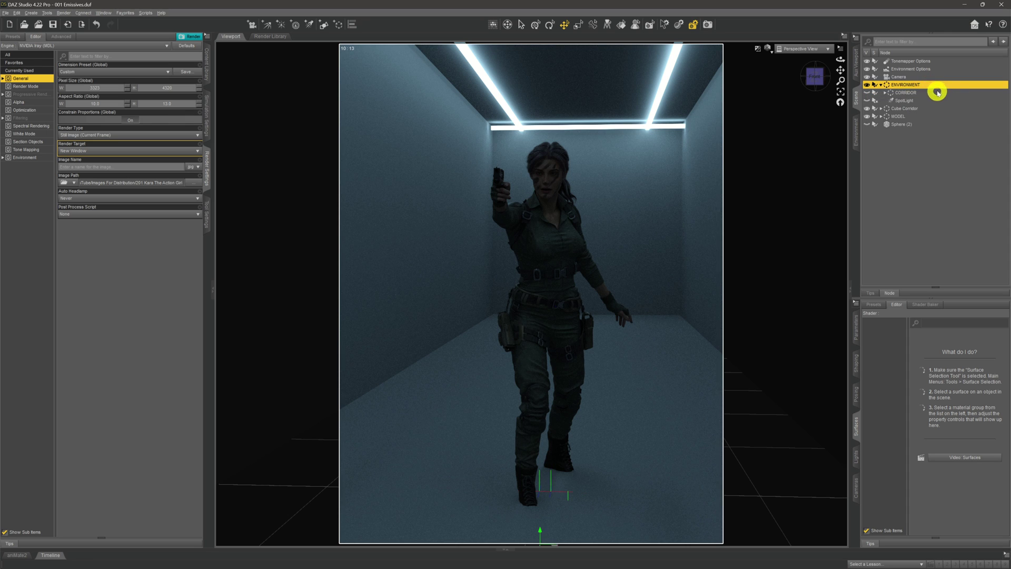
double_click(937, 95)
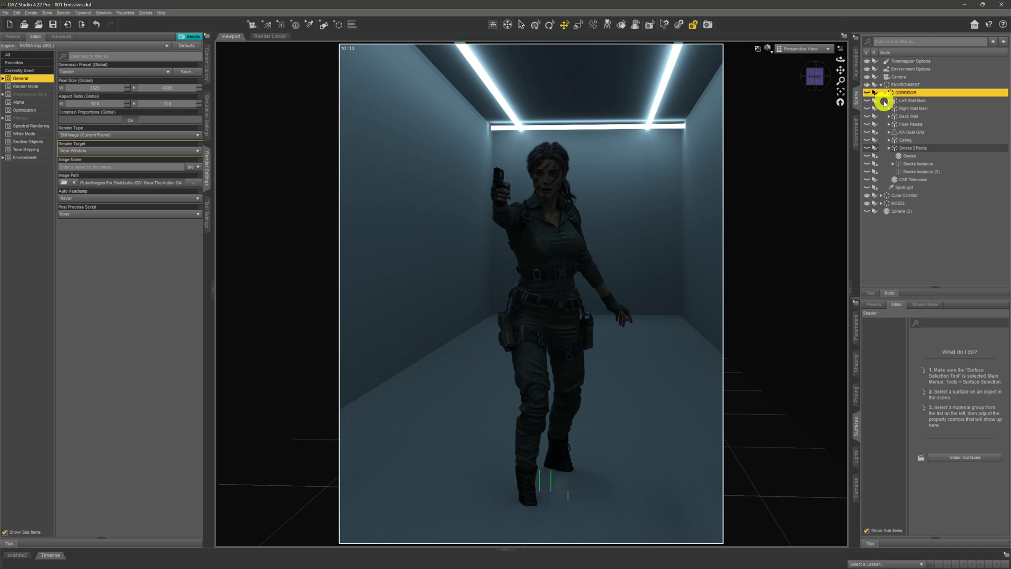
click(866, 92)
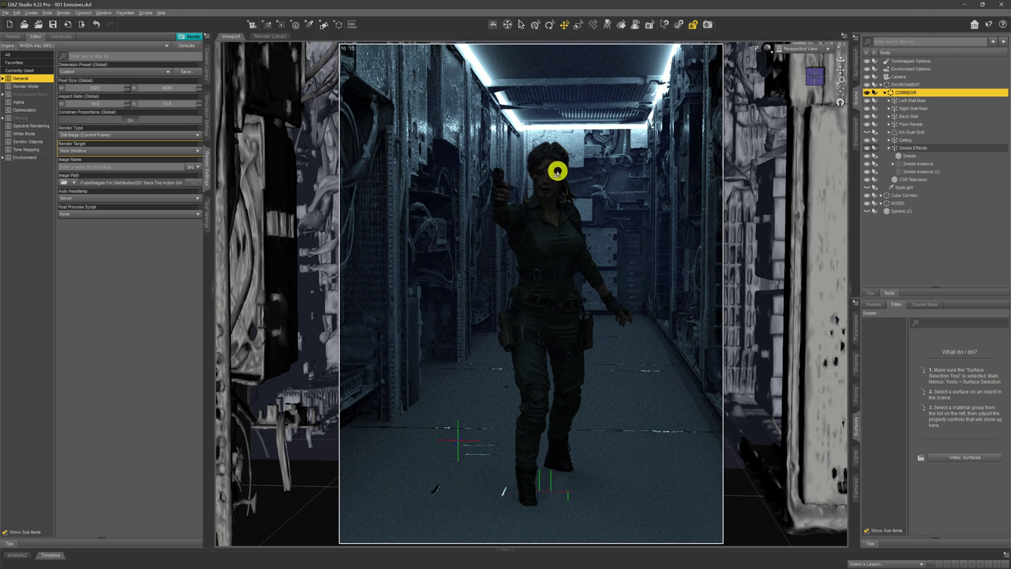
Frame the television on the corridor's back wall and switch the viewport from Iray to a textured draw style
scroll(556, 173, up, 10)
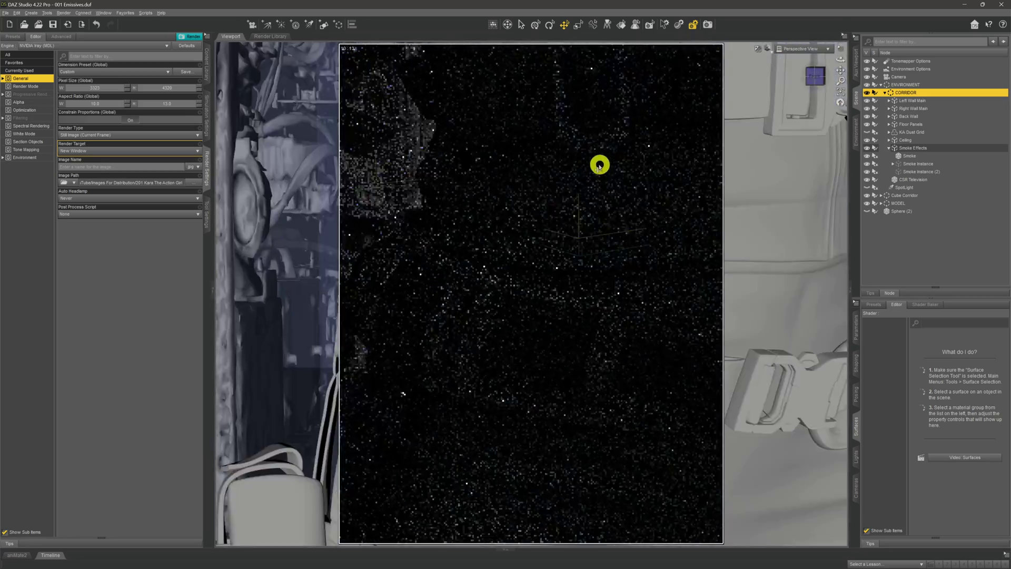
scroll(599, 164, down, 10)
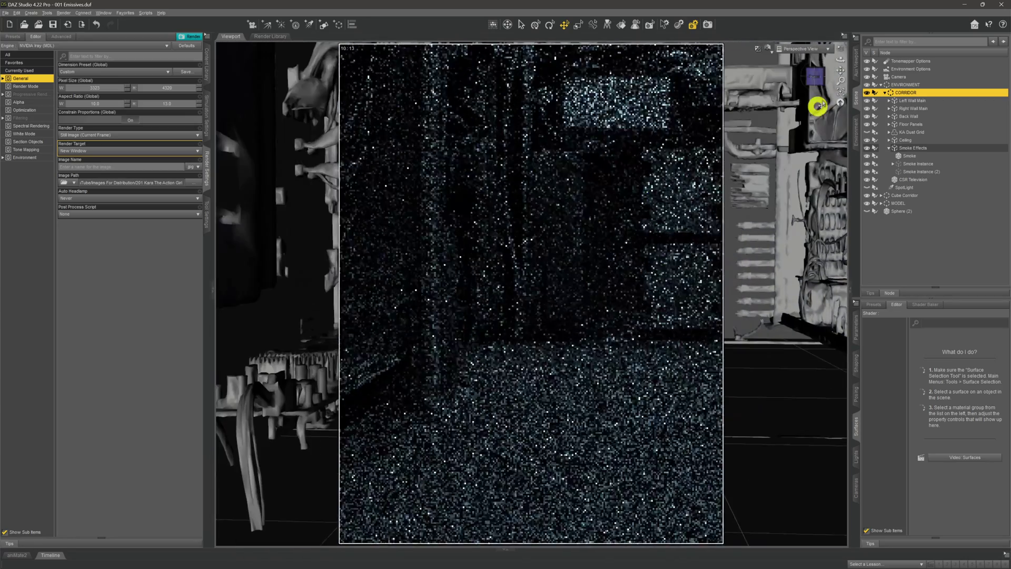
scroll(819, 134, up, 5)
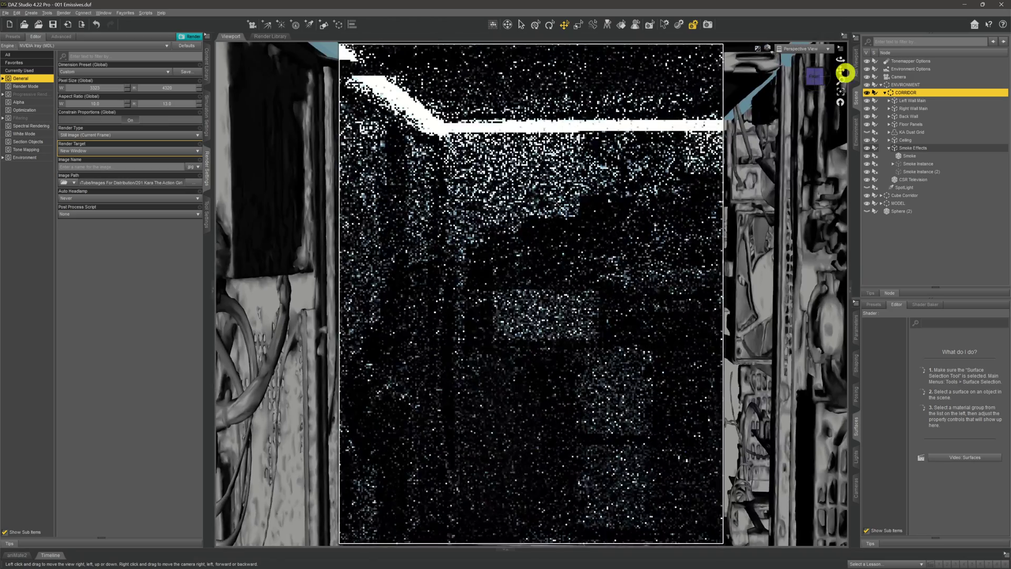
scroll(598, 409, down, 8)
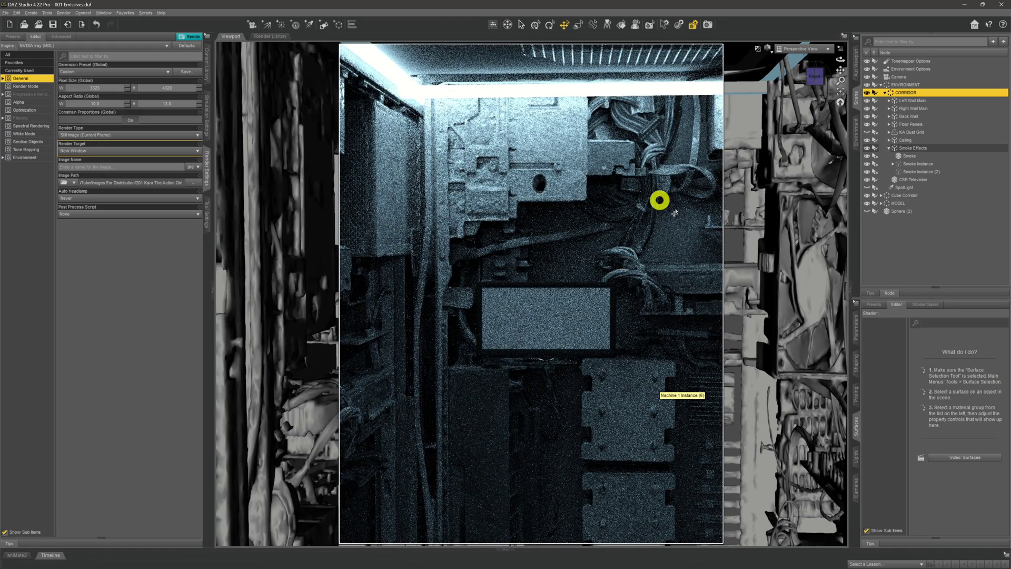
click(768, 48)
click(767, 119)
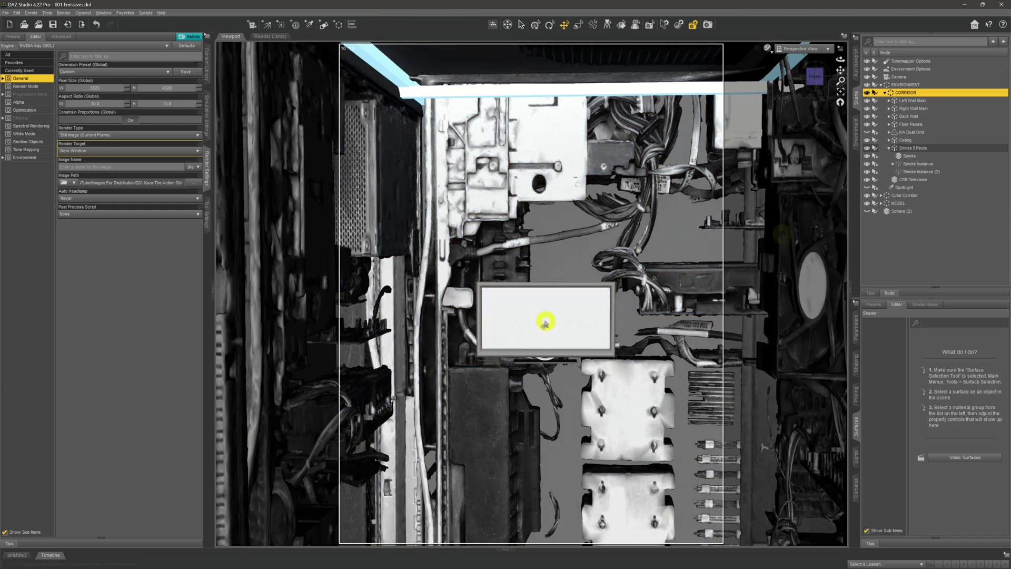
Select the CSR Television in the scene and show the properties of its tv screen surface
click(546, 318)
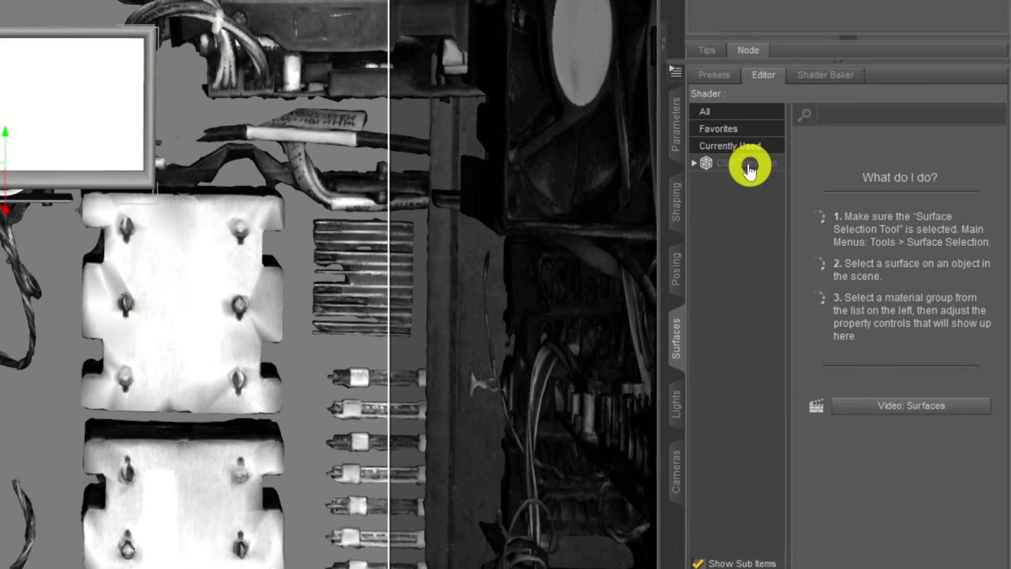
click(749, 166)
double_click(757, 161)
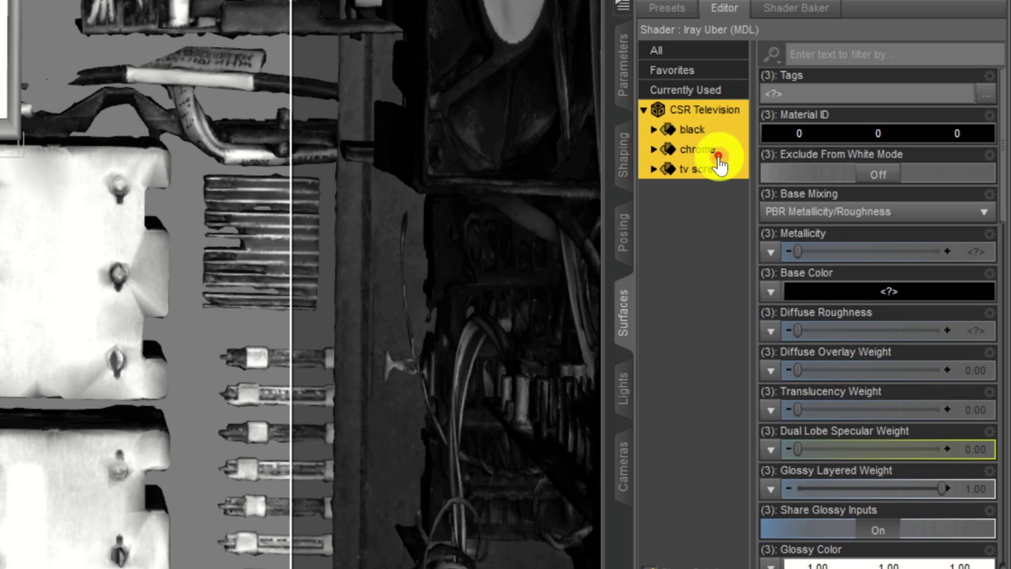
click(718, 167)
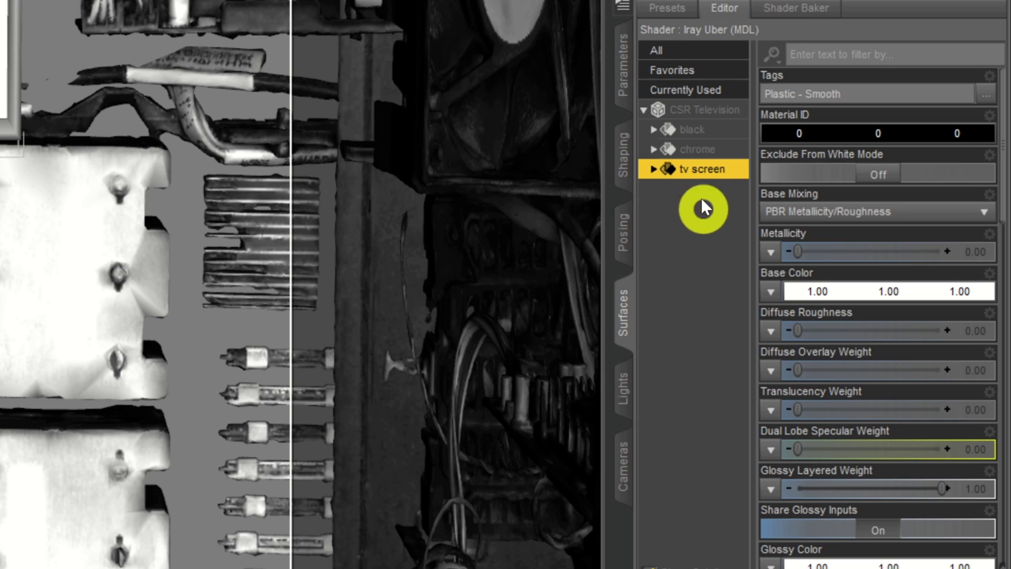
Load the RedAlert image as the tv screen's Base Color map and switch the viewport to Iray
click(705, 170)
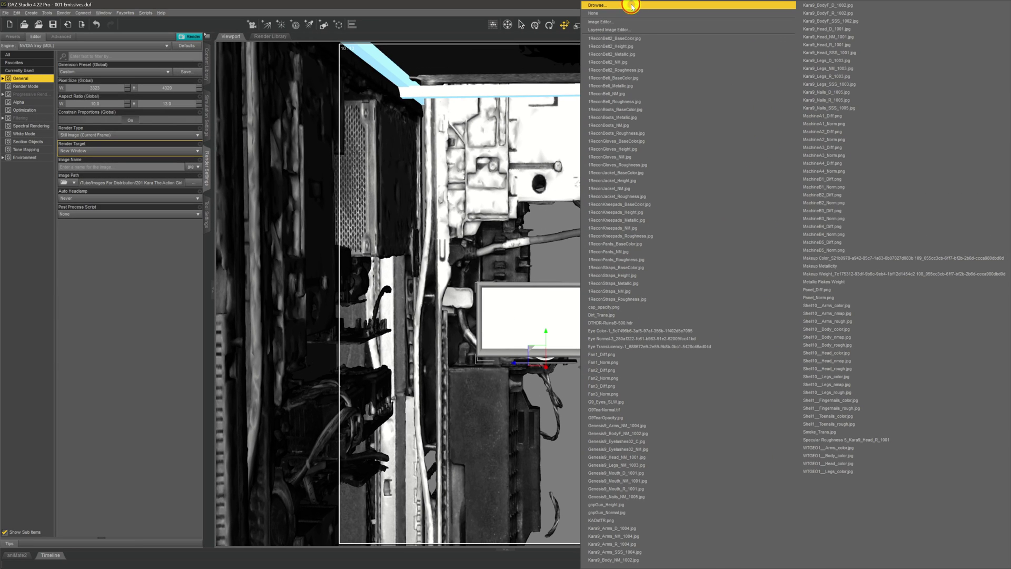
click(631, 6)
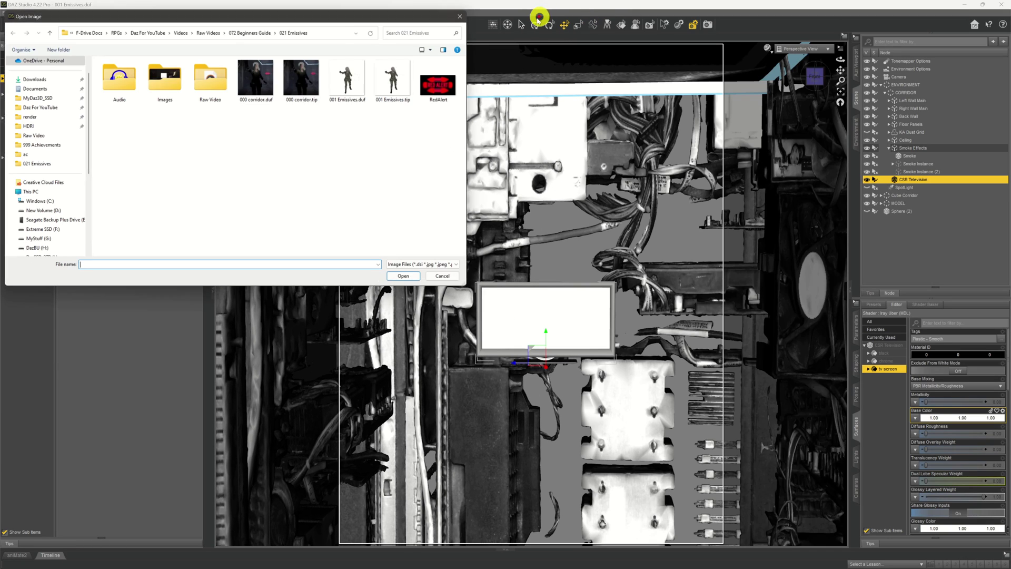
click(431, 82)
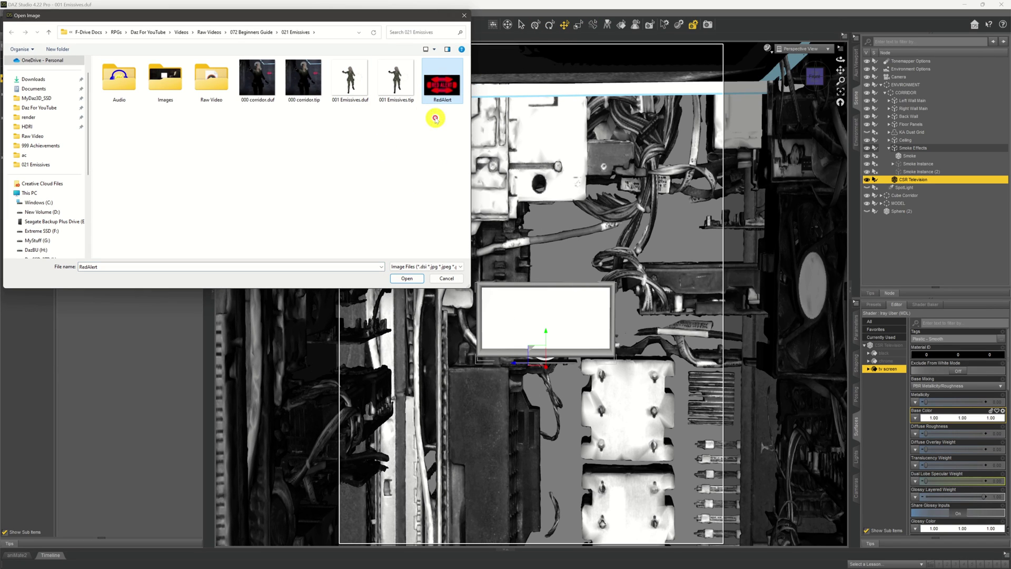
double_click(441, 95)
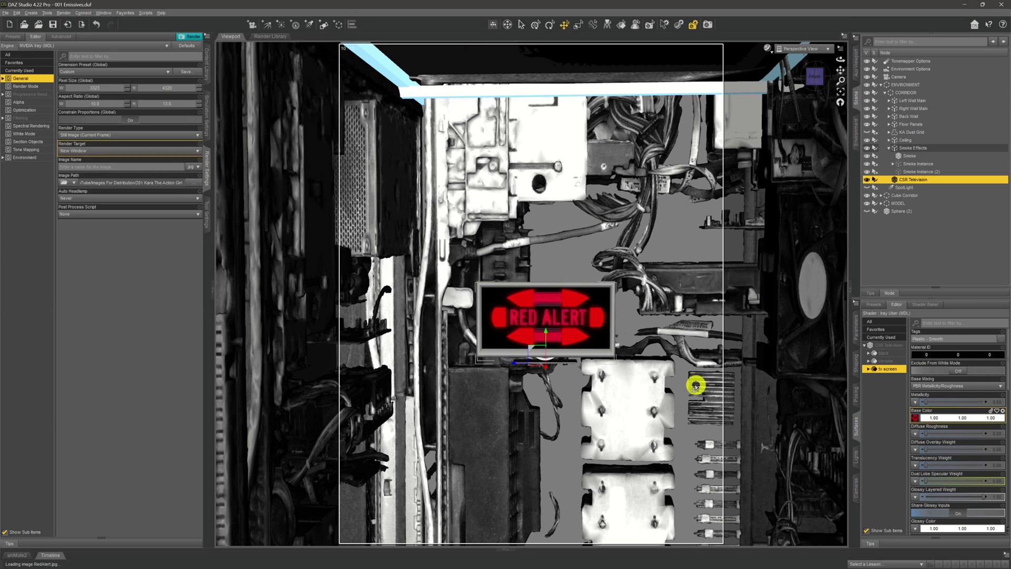
click(767, 48)
click(772, 150)
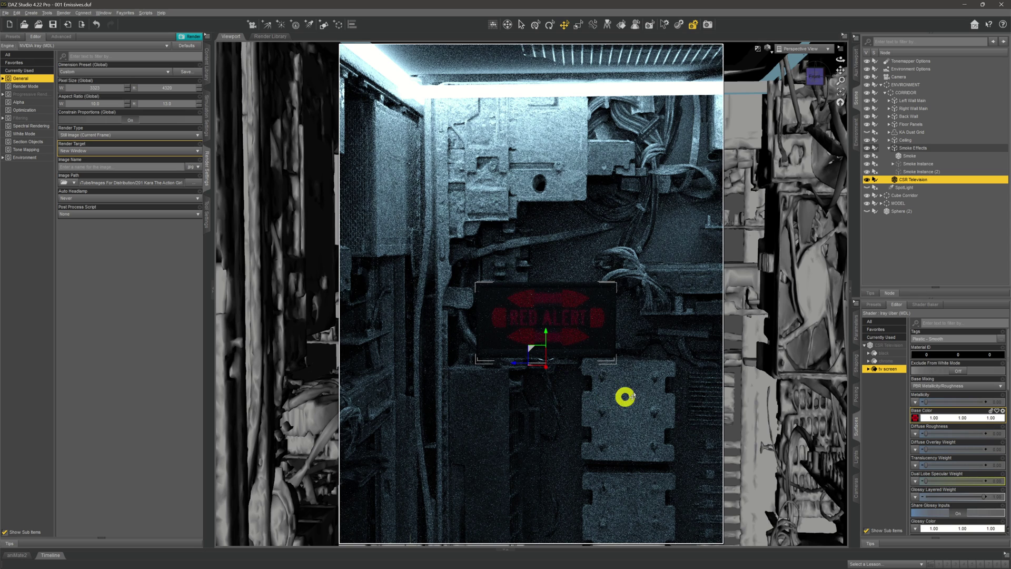
Show the tv screen surface's Emission properties and load the RedAlert image as the Emission Color map
double_click(895, 369)
click(895, 416)
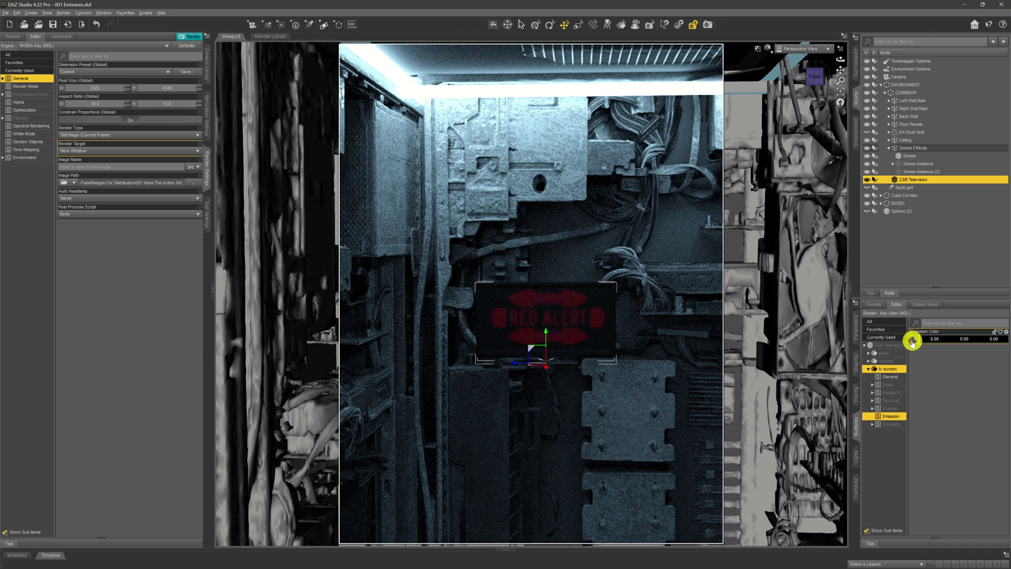
click(913, 341)
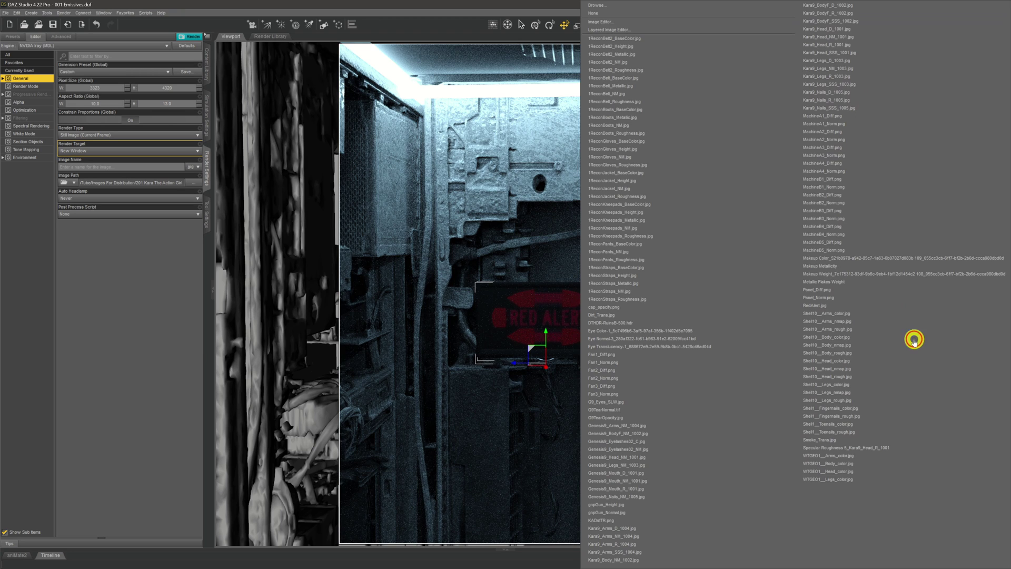
click(456, 47)
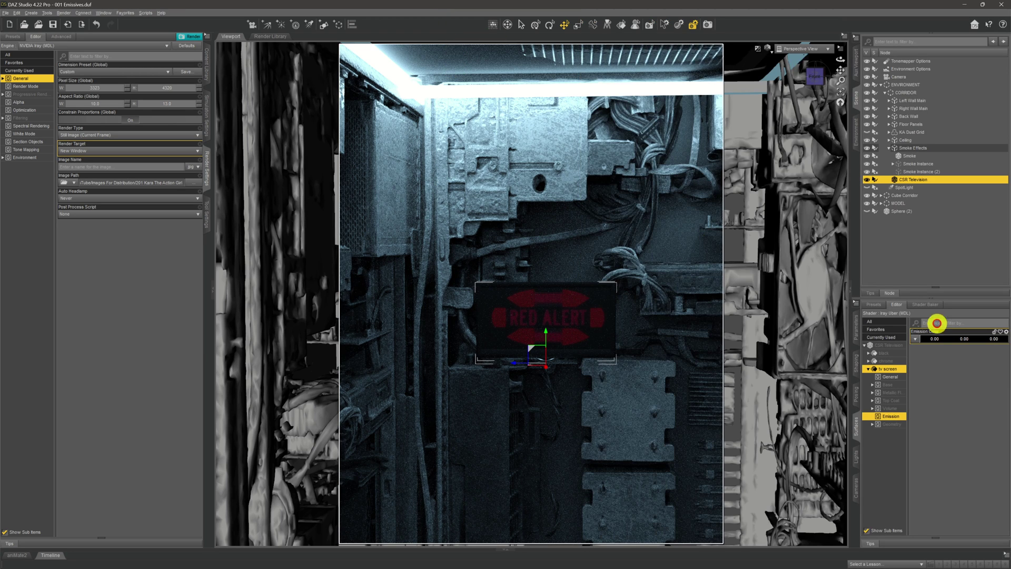
click(915, 340)
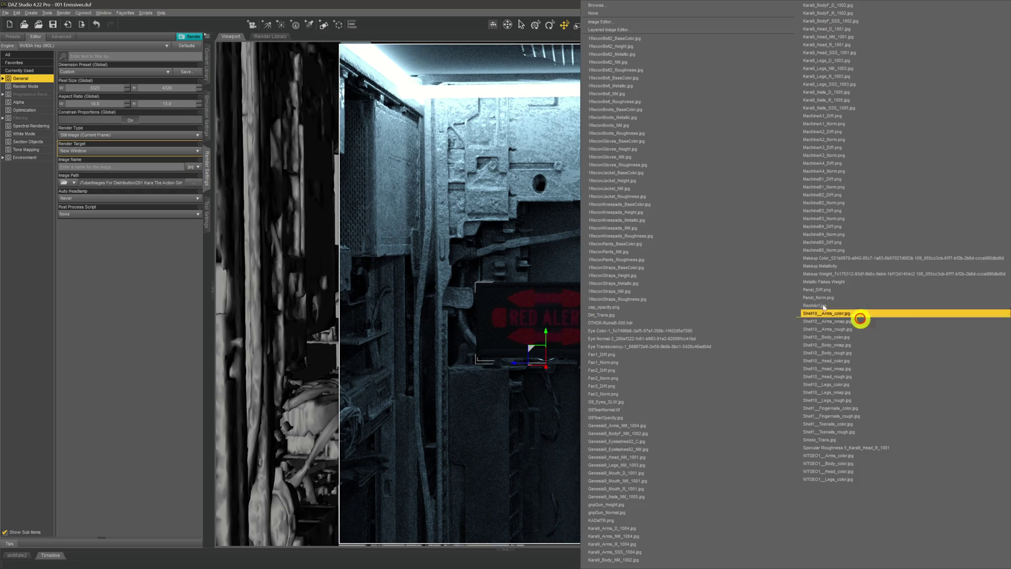
click(634, 5)
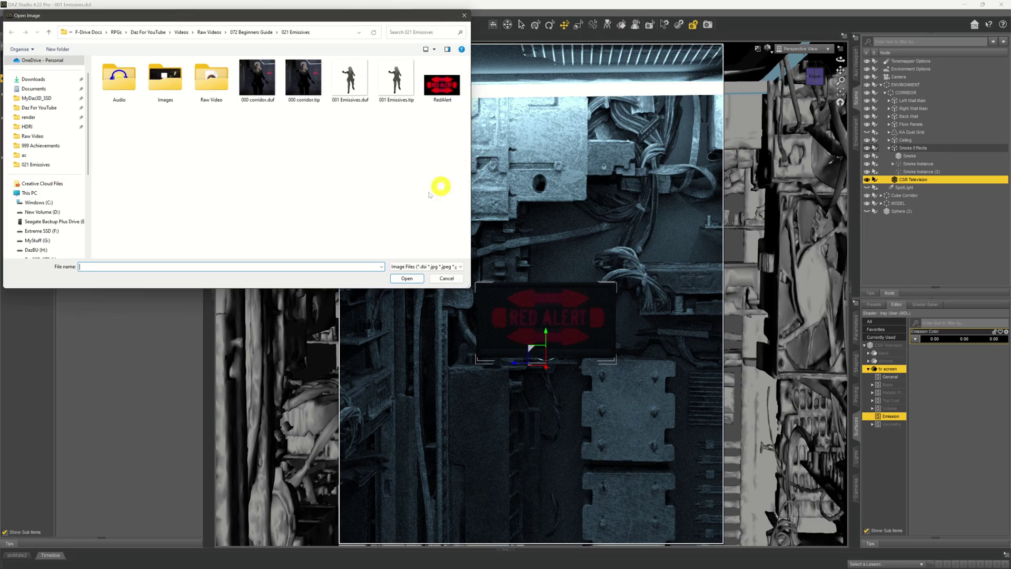
double_click(437, 82)
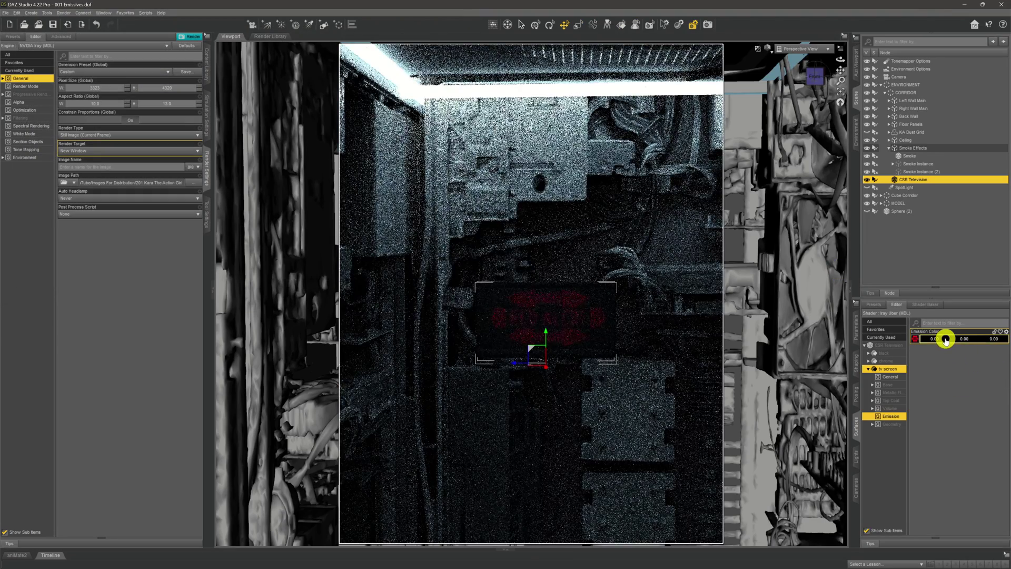
Set the tv screen's Emission Color to white and raise its Luminance to make the image glow strongly
click(943, 338)
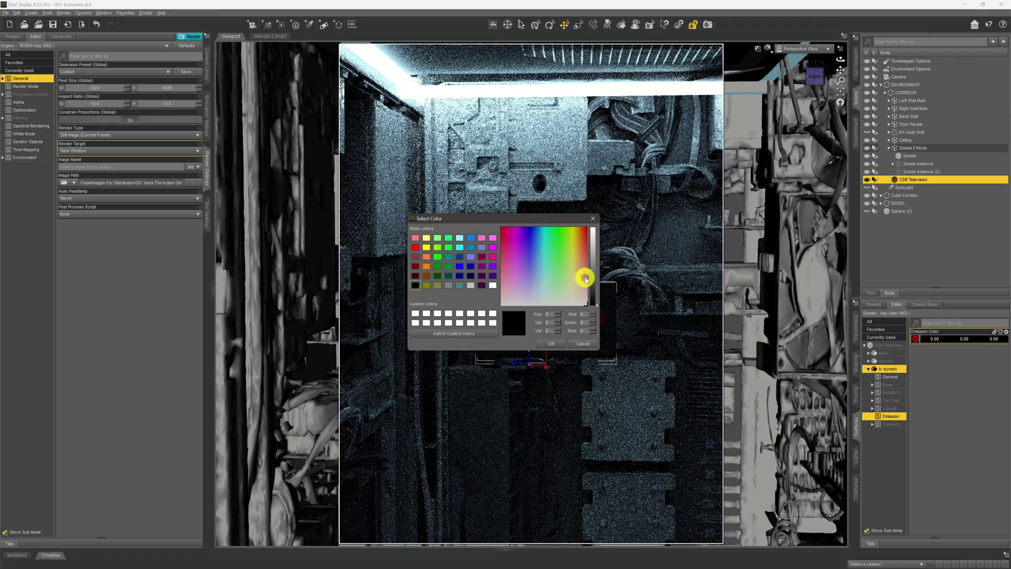
click(492, 285)
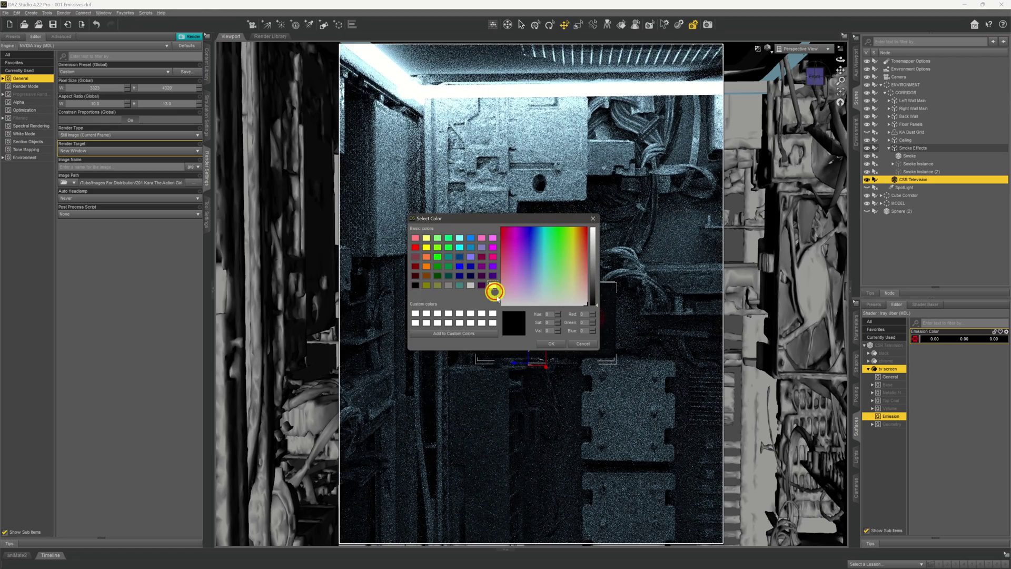
click(545, 343)
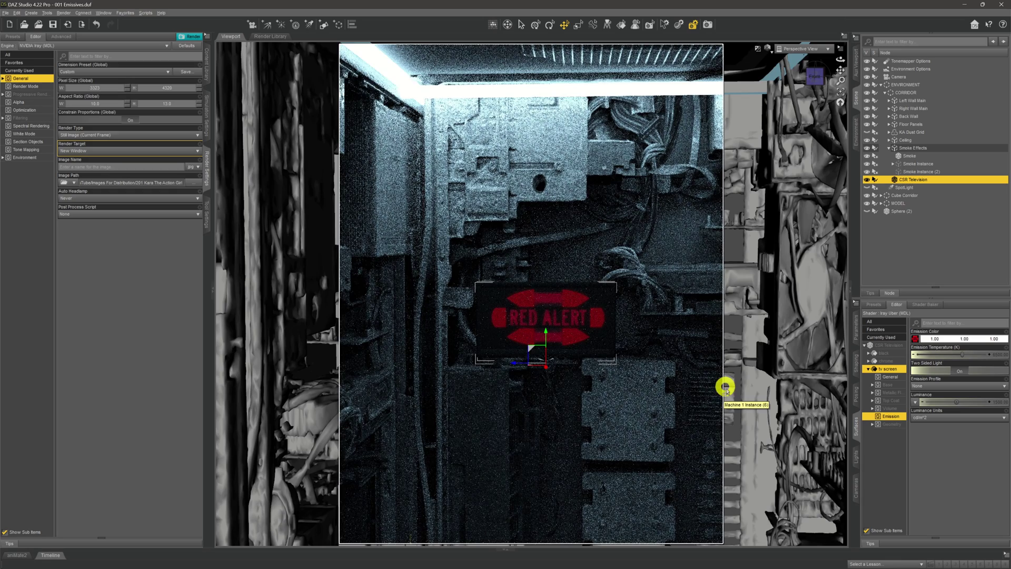
click(992, 400)
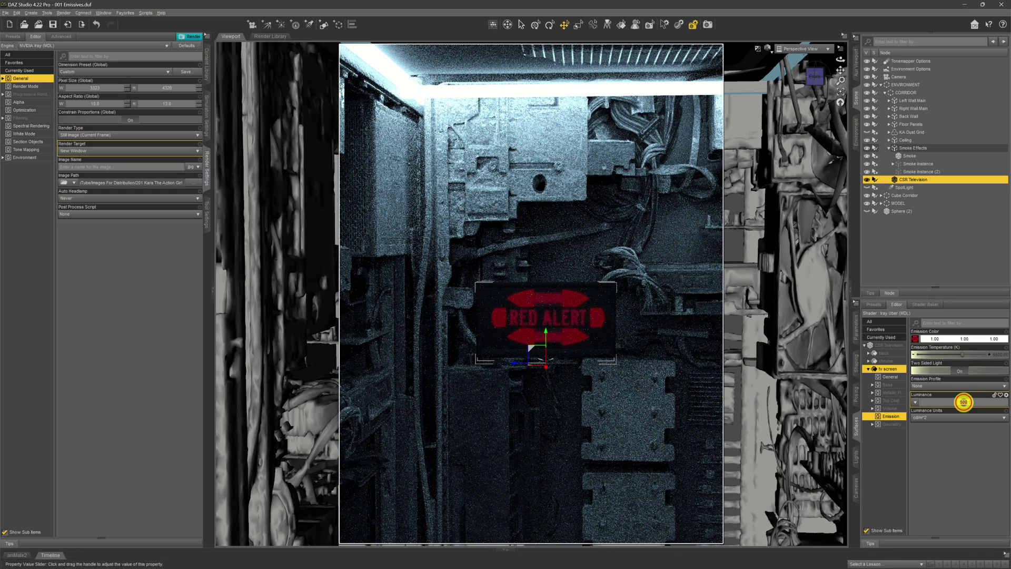
click(959, 456)
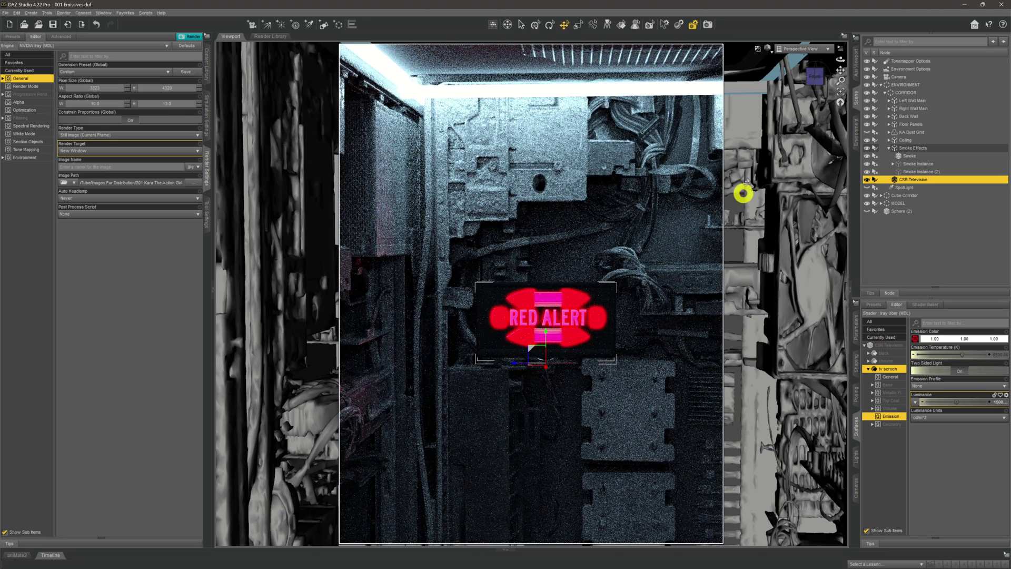
Check the glowing television from farther back along the corridor and switch the viewport to the Camera view
scroll(604, 365, down, 5)
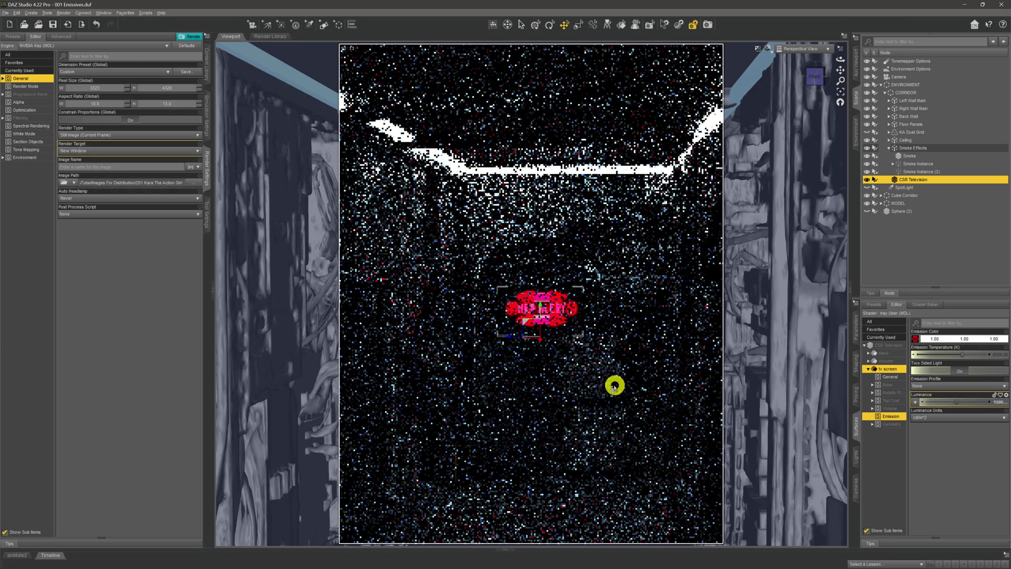
scroll(614, 386, down, 3)
drag(841, 59, 797, 170)
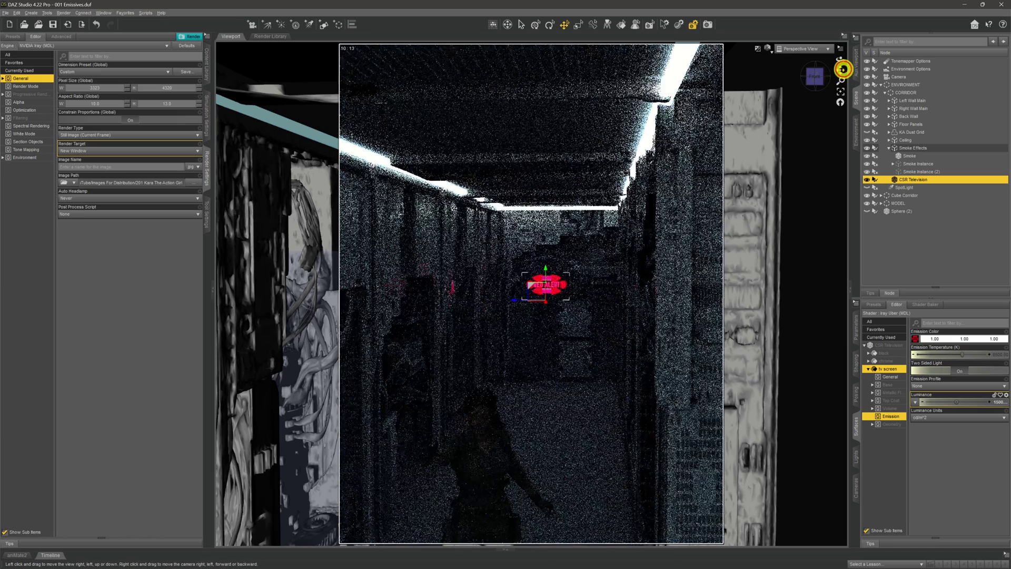
drag(841, 68, 841, 70)
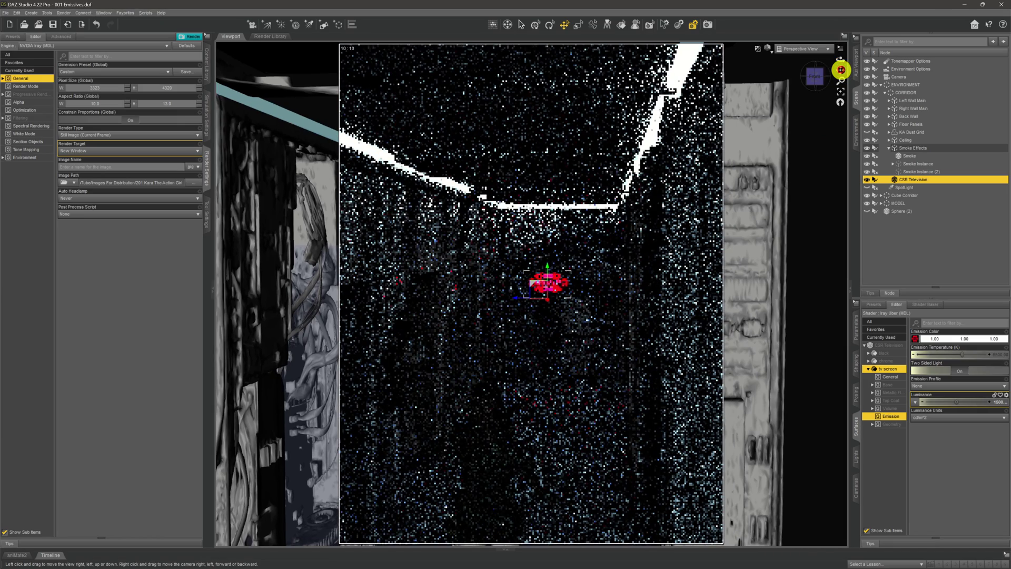
drag(841, 69, 669, 343)
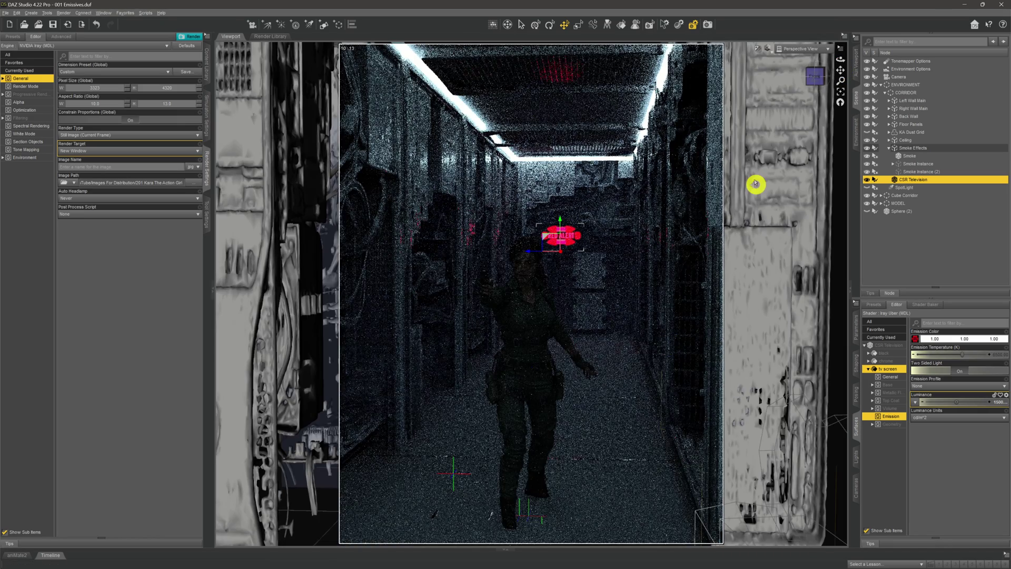
click(790, 51)
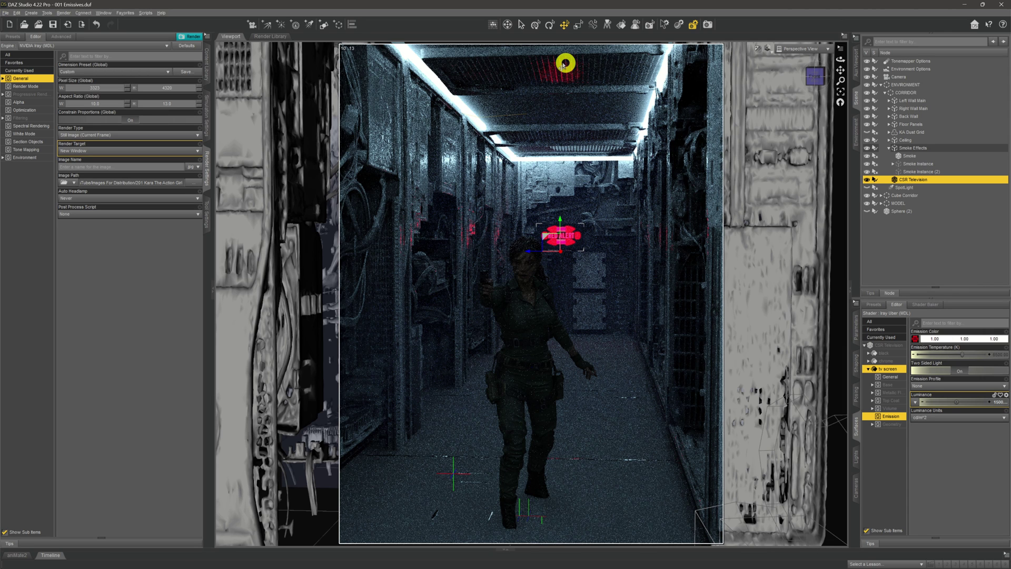
click(788, 50)
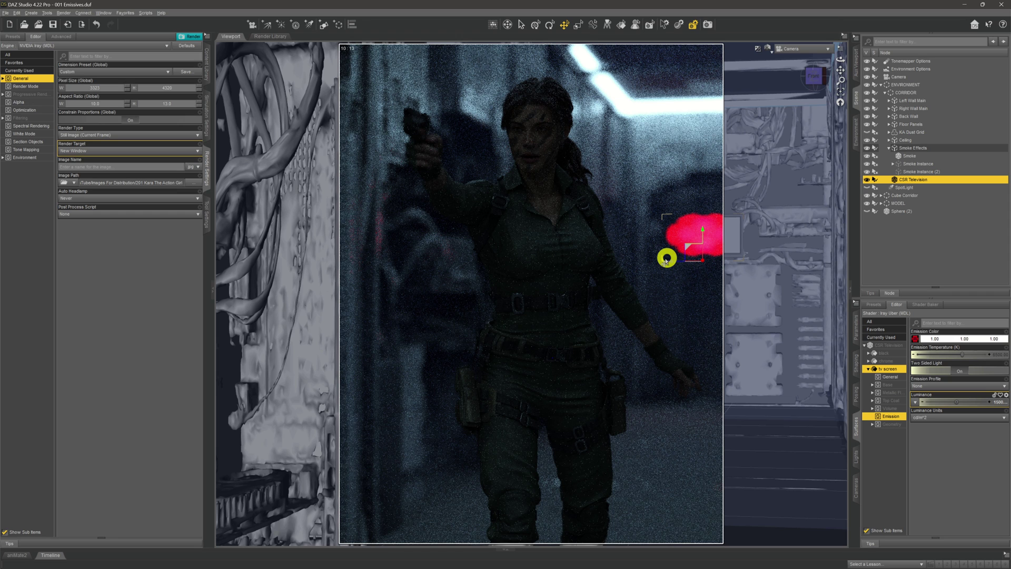
Lower the tv screen's emission Luminance to dim the red glow
click(966, 402)
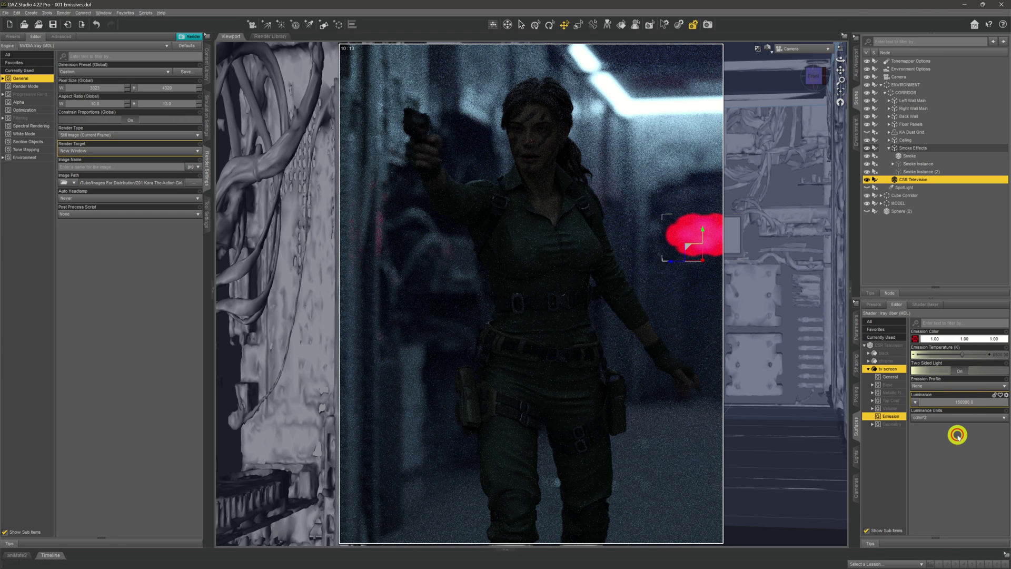
key(Return)
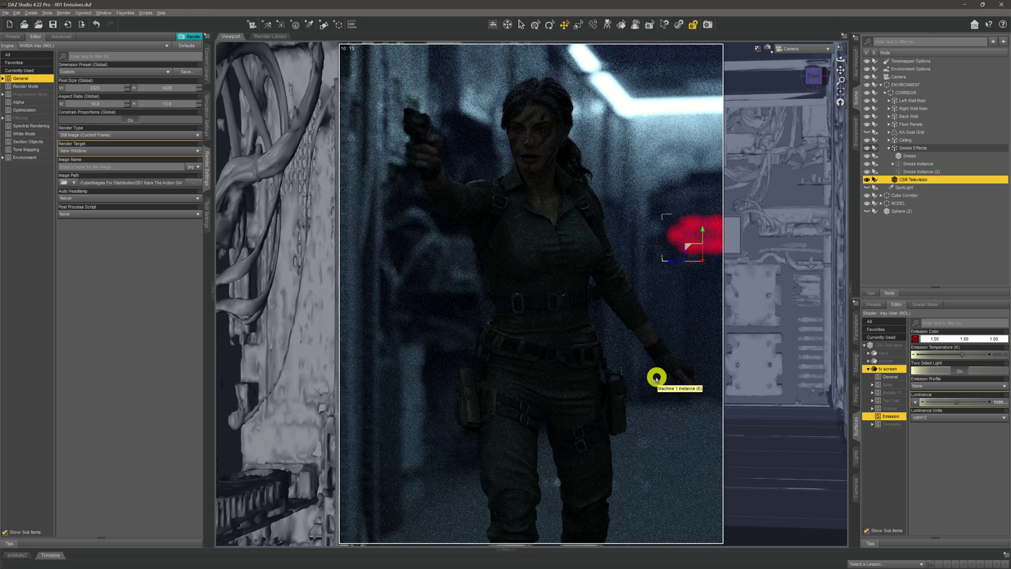
Make the SpotLight visible to light the armed figure, and clear the scene selection
click(916, 187)
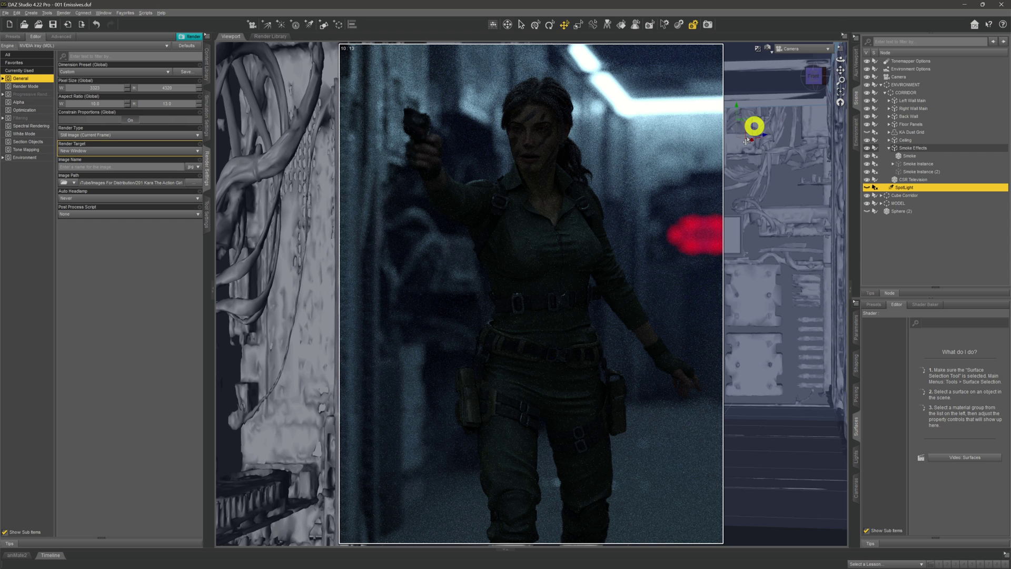
click(867, 187)
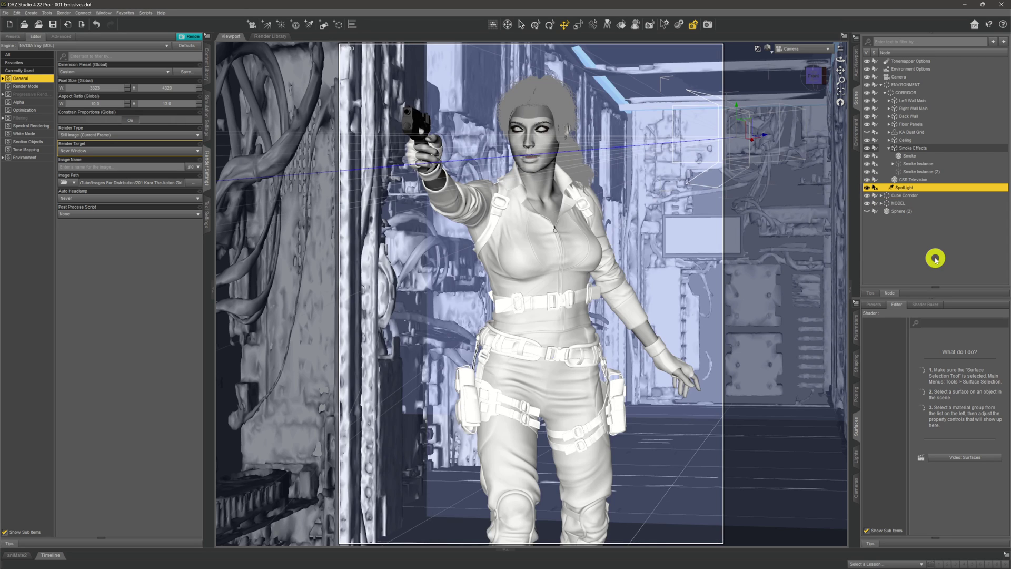
click(935, 238)
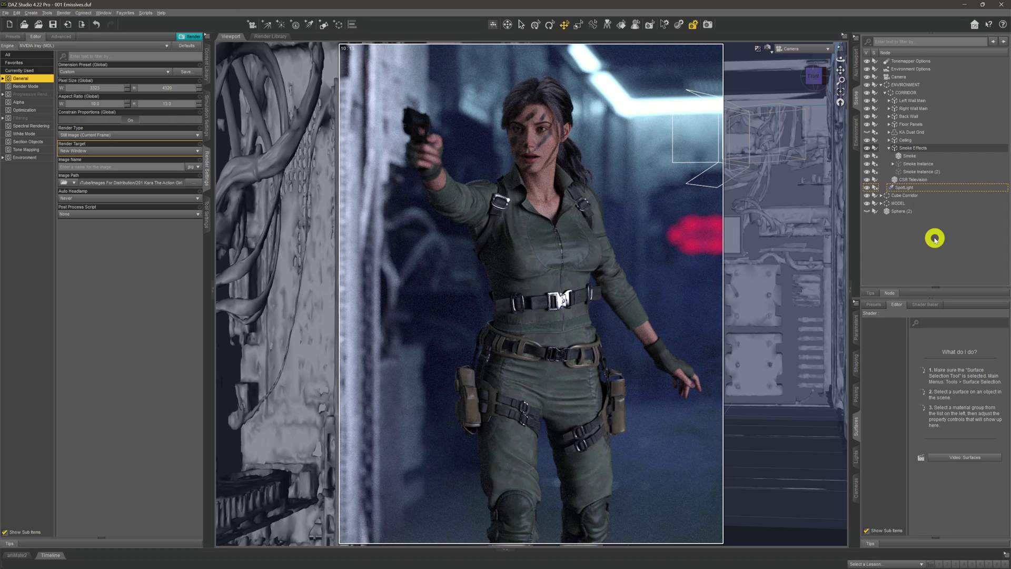